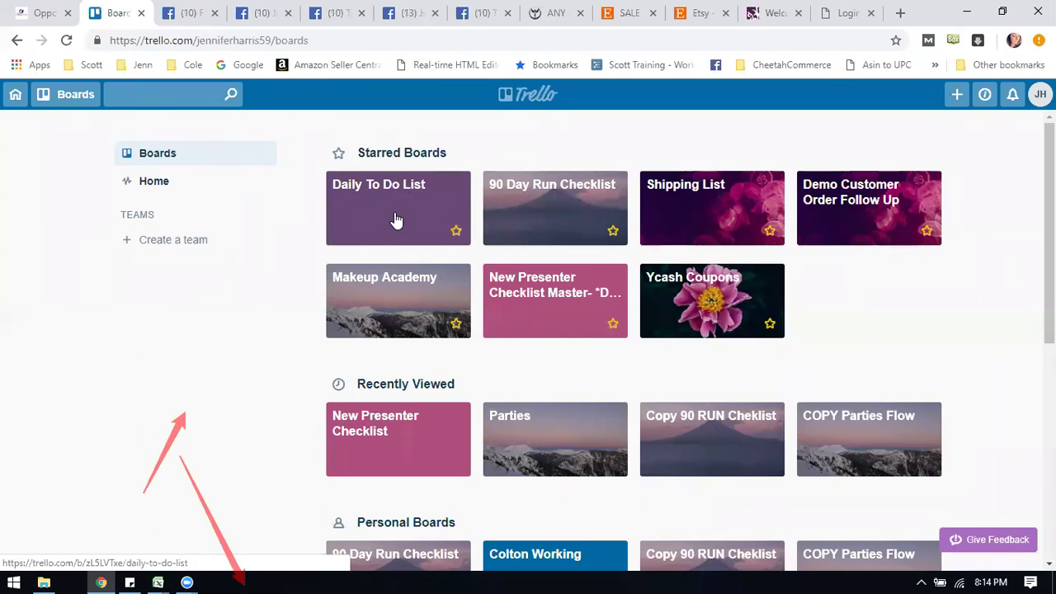
# Capture the annotated screen in ShareX, crop the image to the central boards area at 1139x557, and accept it.
pyautogui.click(779, 79)
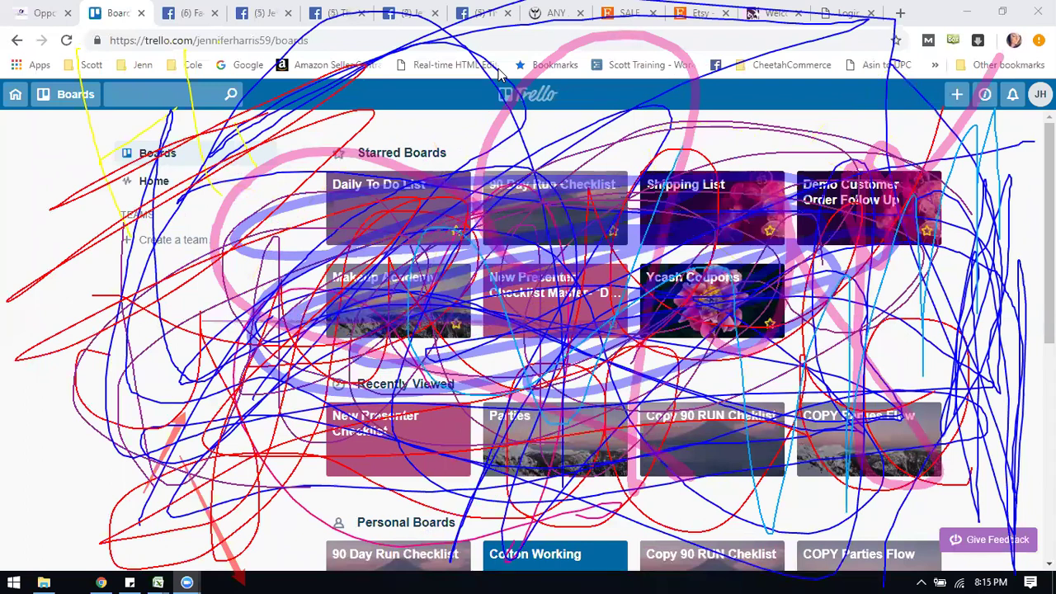
pyautogui.press('Print')
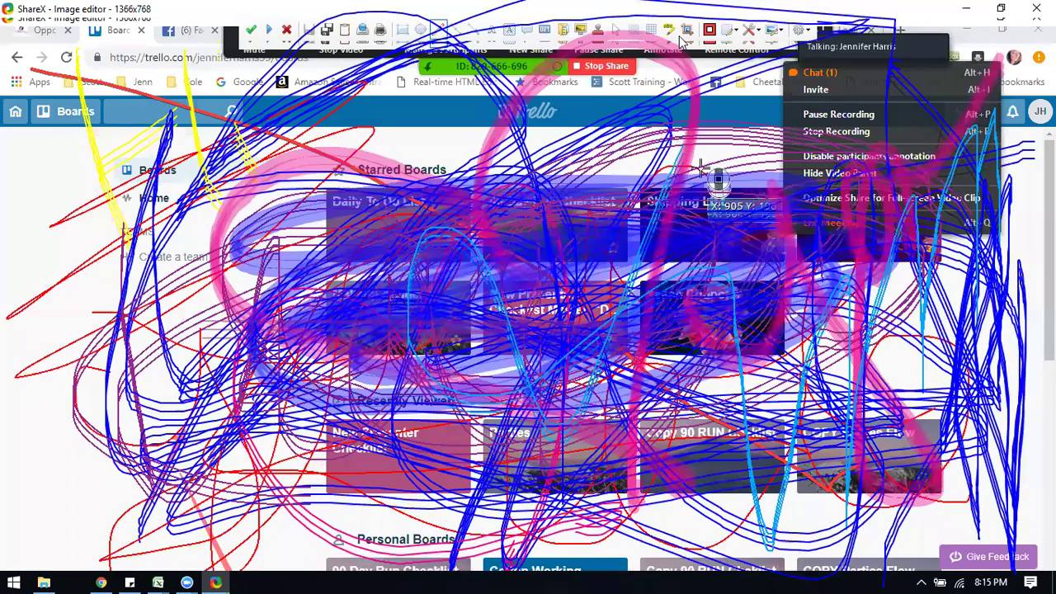
pyautogui.click(683, 33)
pyautogui.moveTo(31, 49); pyautogui.dragTo(743, 439)
pyautogui.moveTo(825, 472); pyautogui.dragTo(1045, 553)
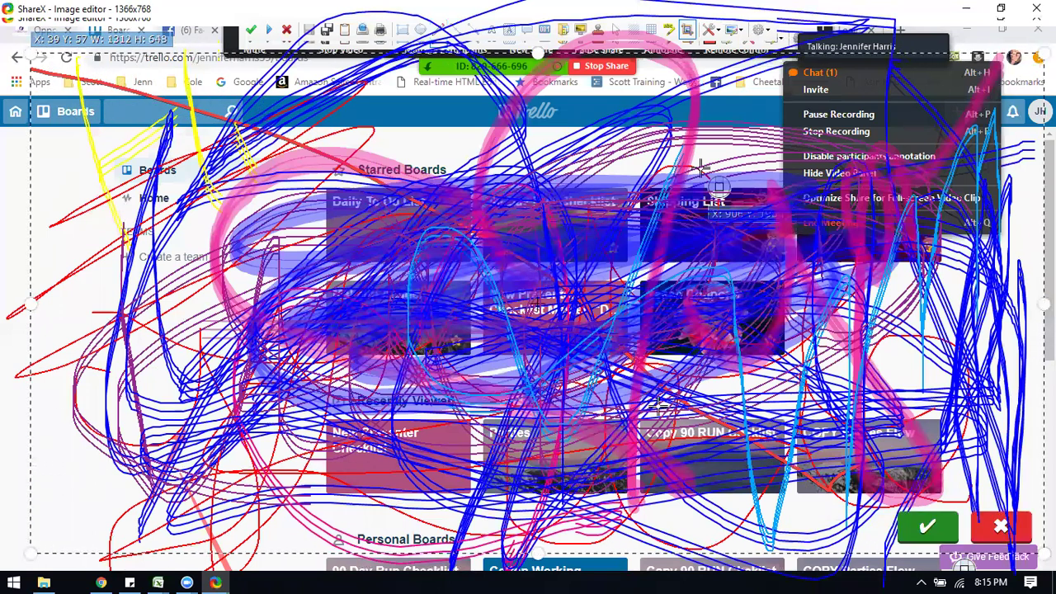
pyautogui.click(930, 528)
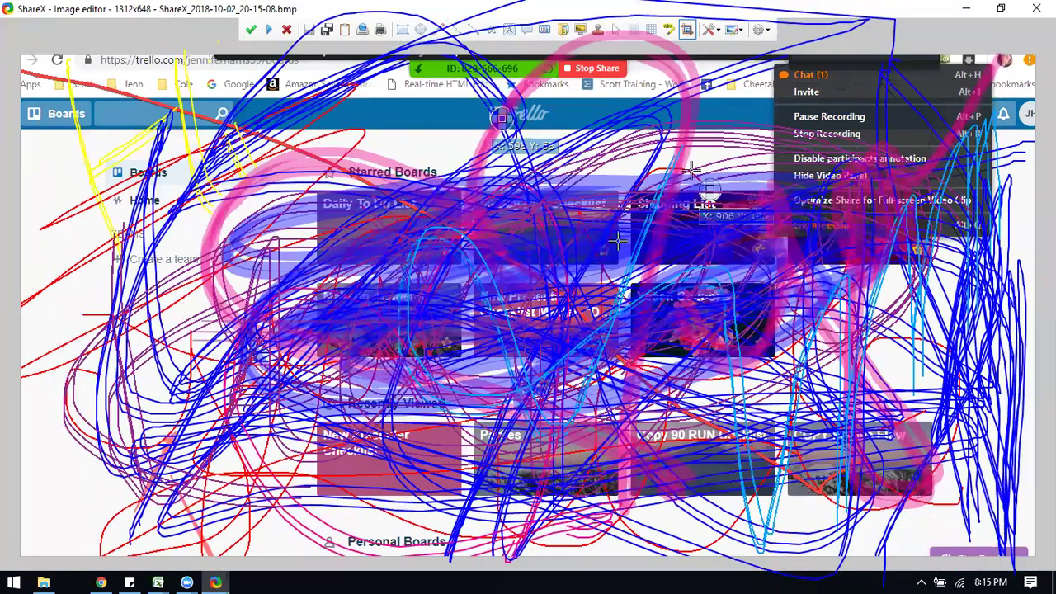
pyautogui.moveTo(71, 81); pyautogui.dragTo(952, 513)
pyautogui.click(850, 539)
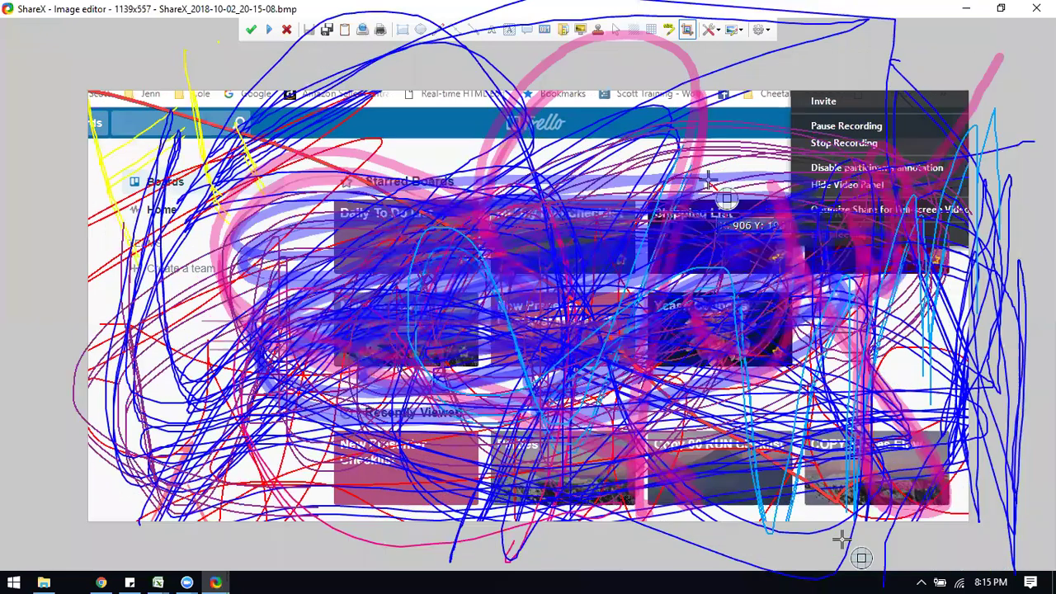
pyautogui.click(251, 30)
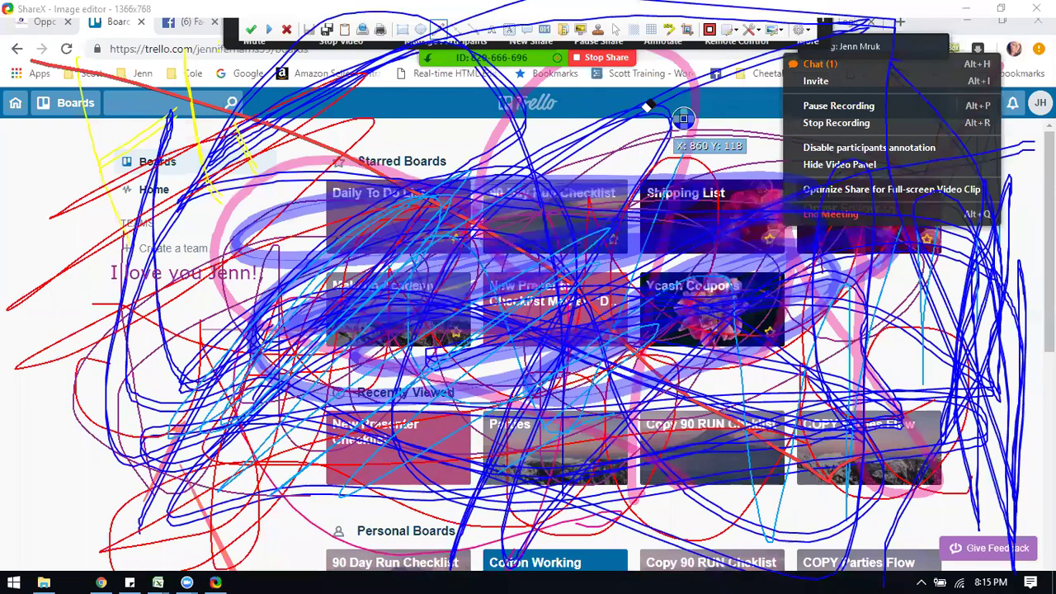
# Undo the last edit in the second full-screen capture and discard that capture.
pyautogui.hotkey('ctrl', 'z')
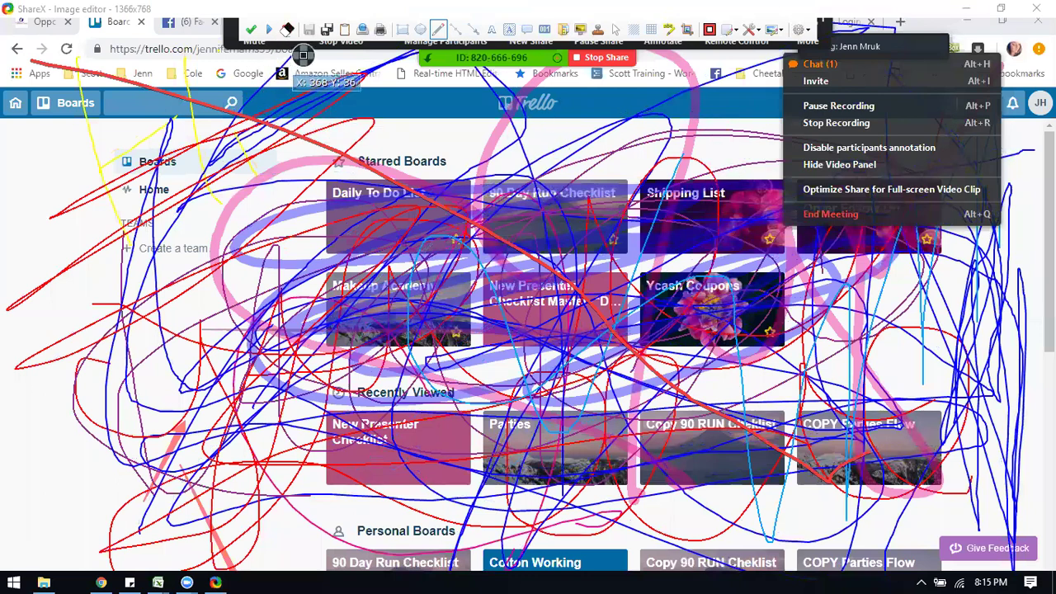
pyautogui.click(286, 29)
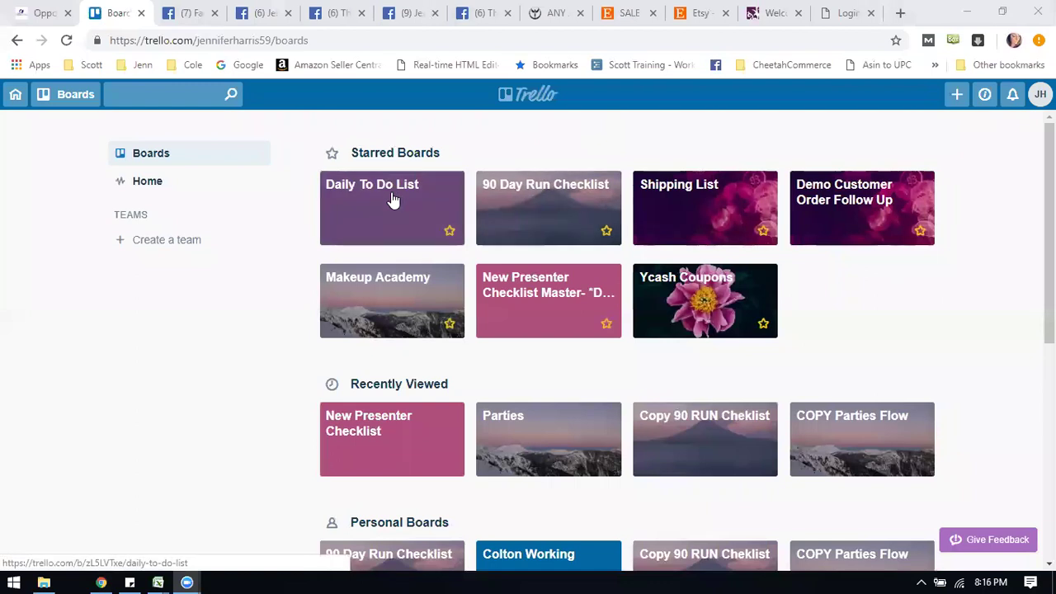
# Create a private board titled DEMO with the multicoloured planet-like background image.
pyautogui.click(953, 97)
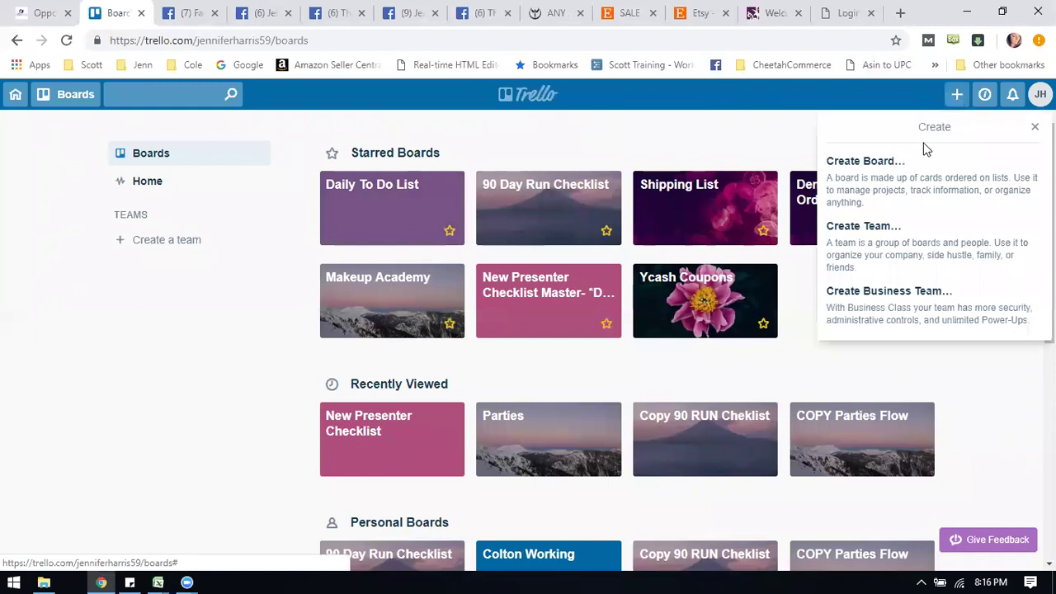
pyautogui.click(897, 188)
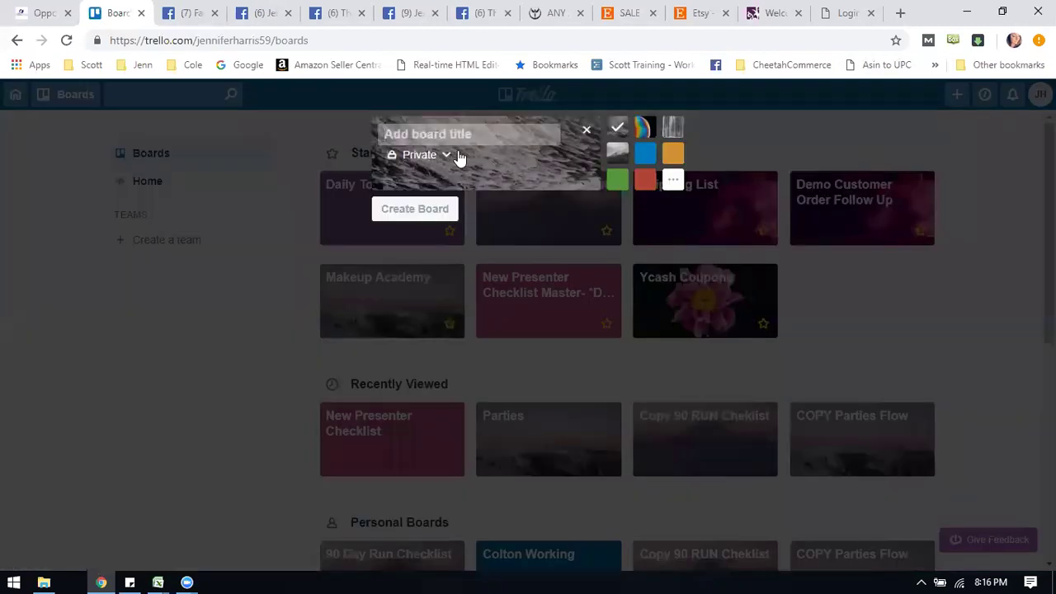
pyautogui.write('EXAMPL')
pyautogui.press('BackSpace')
pyautogui.press('BackSpace')
pyautogui.press('BackSpace')
pyautogui.press('BackSpace')
pyautogui.press('BackSpace')
pyautogui.press('BackSpace')
pyautogui.write('DEMO')
pyautogui.click(644, 126)
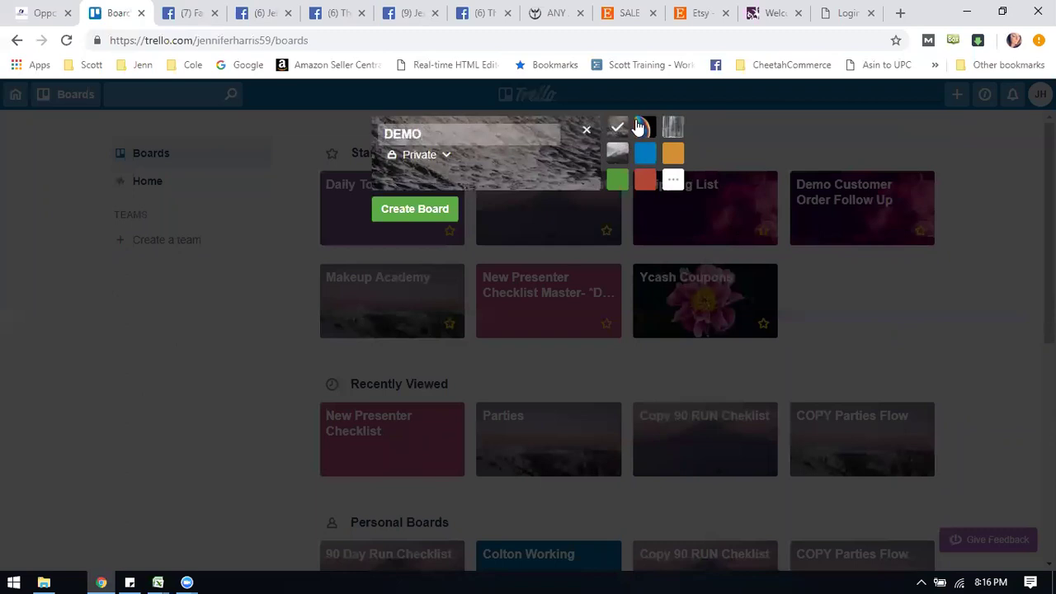
pyautogui.click(419, 216)
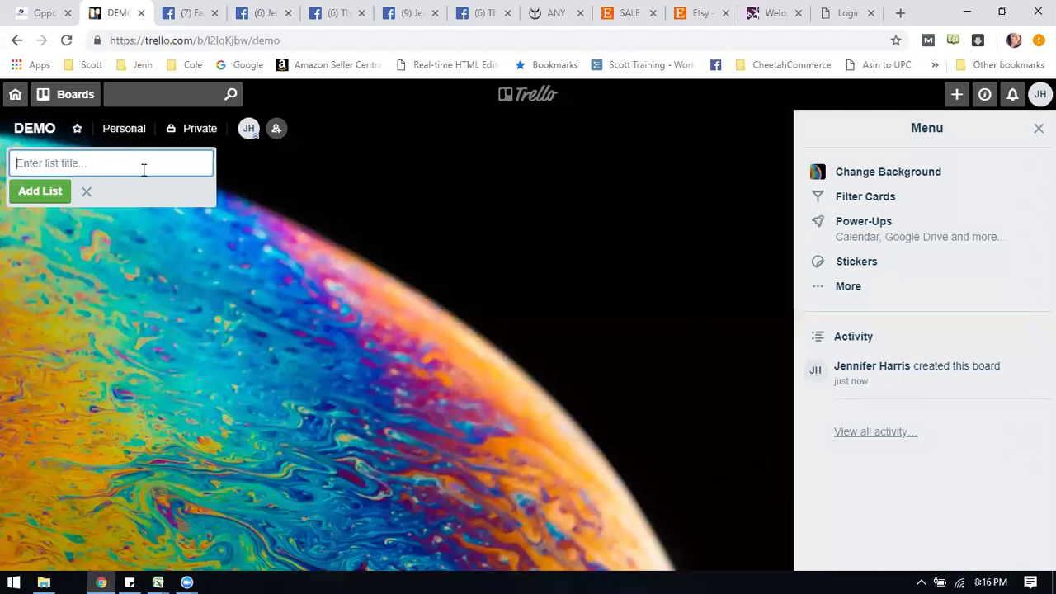
# Add two lists named "List 1" and "List 3" to the DEMO board.
pyautogui.write('List 1')
pyautogui.click(63, 191)
pyautogui.write('List 3')
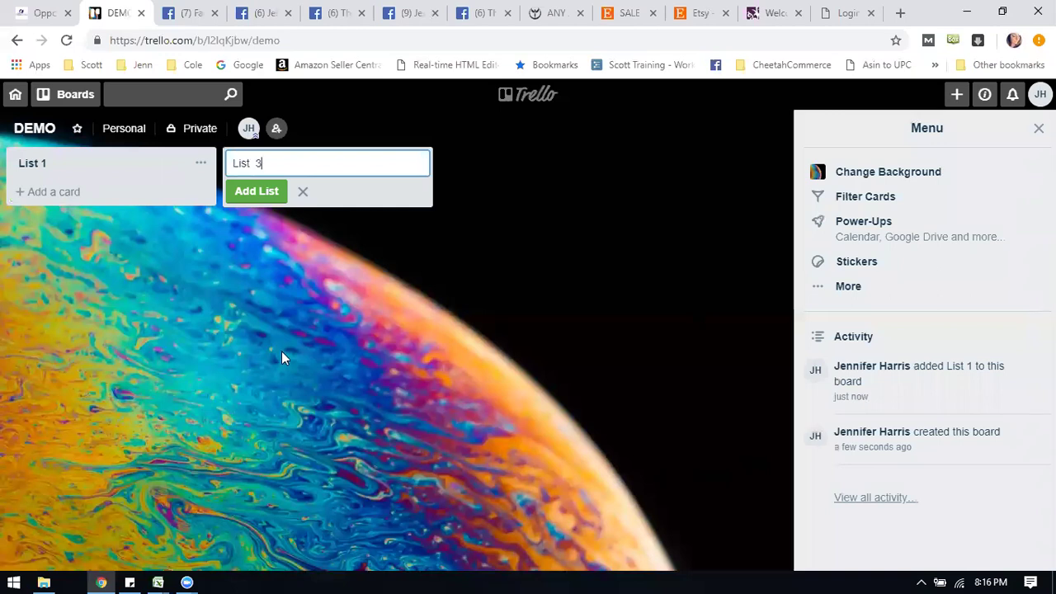
pyautogui.click(258, 194)
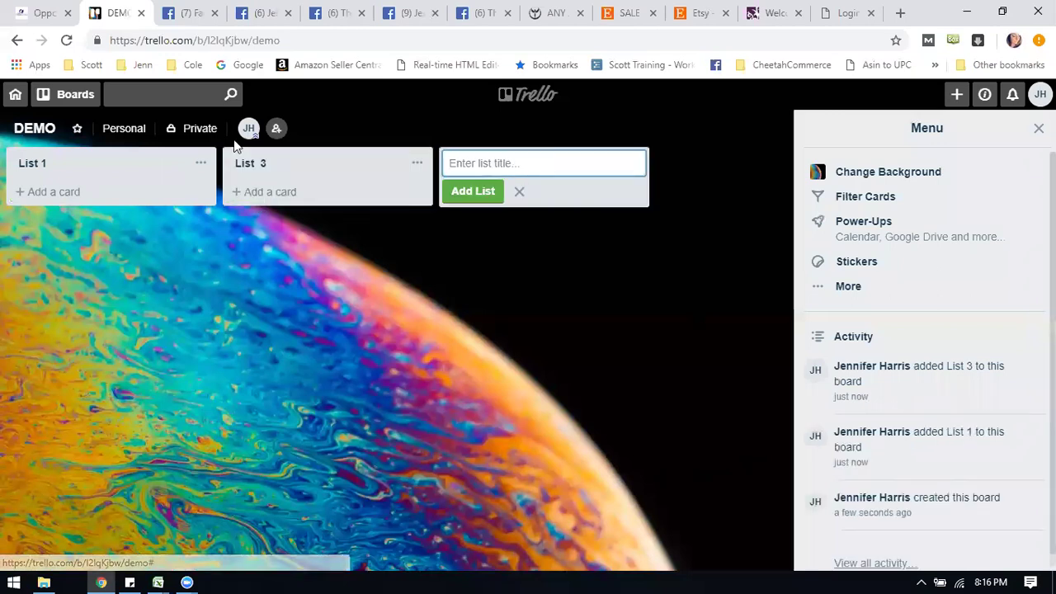
# Return to the boards overview and open the starred Daily To Do List board.
pyautogui.click(46, 98)
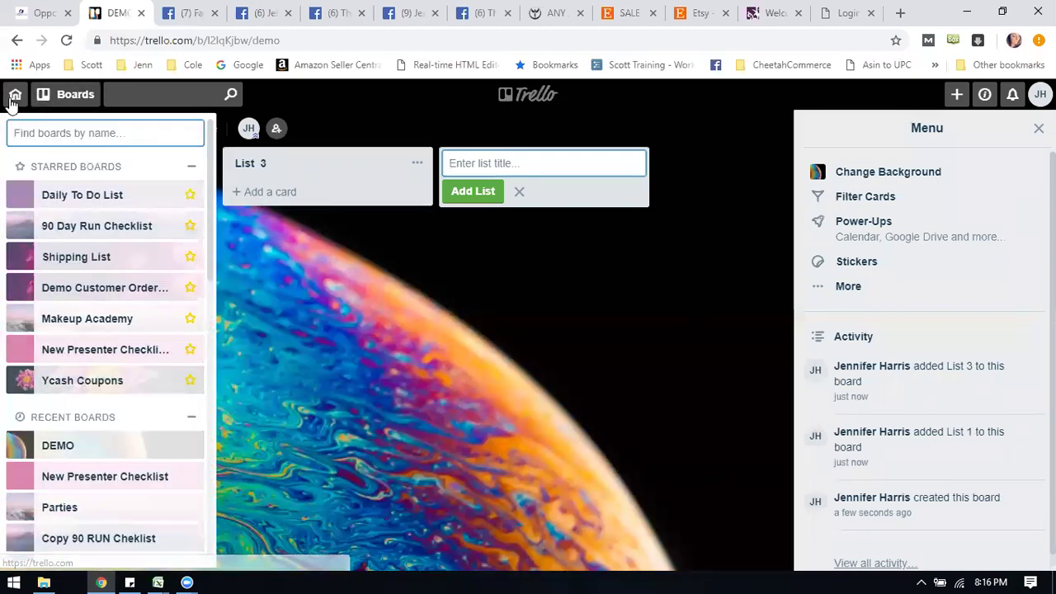
pyautogui.click(13, 99)
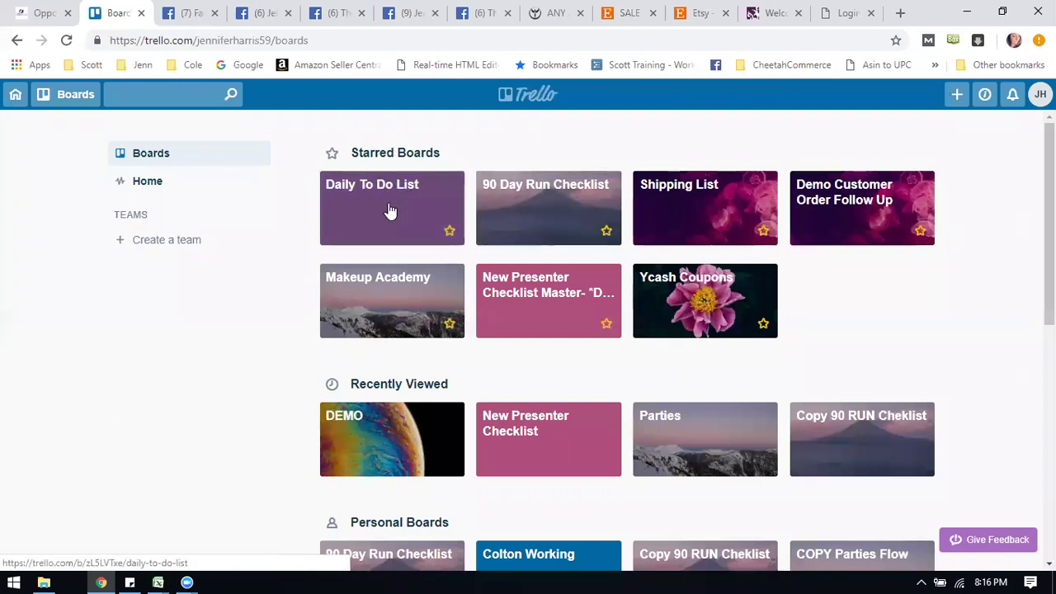
pyautogui.click(365, 210)
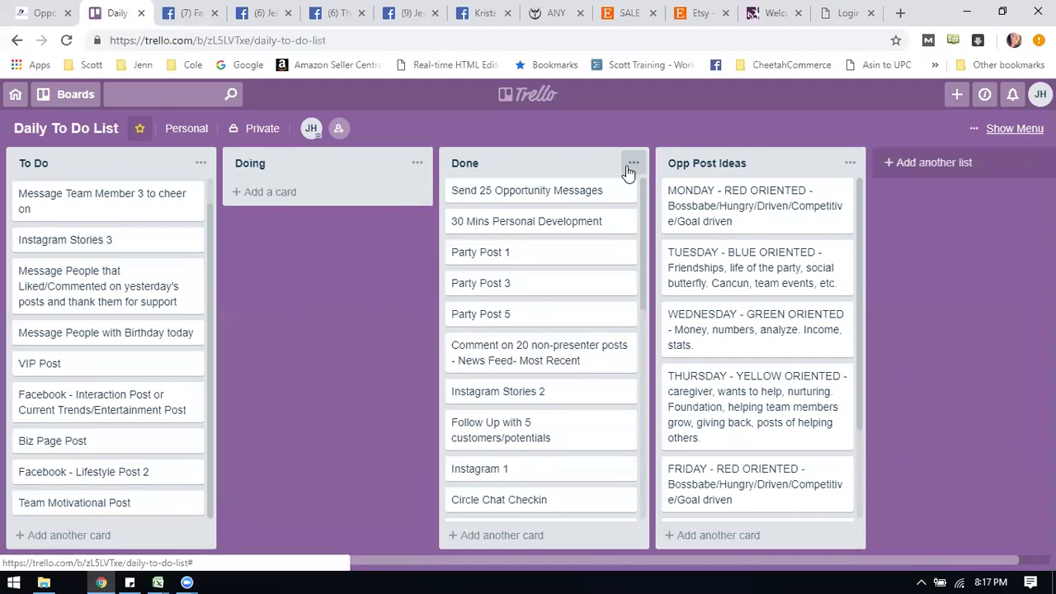
# Add a card titled "EXAMPLE TASK" to the end of the To Do list.
pyautogui.scroll(-2, 507, 290)
pyautogui.scroll(1, 169, 239)
pyautogui.scroll(-1, 170, 240)
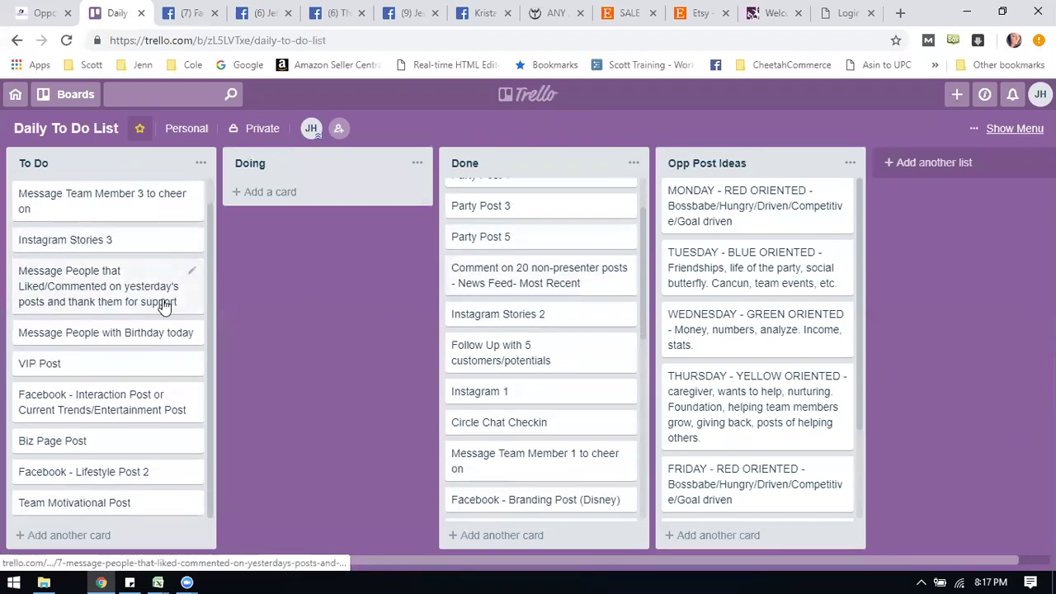
pyautogui.click(69, 535)
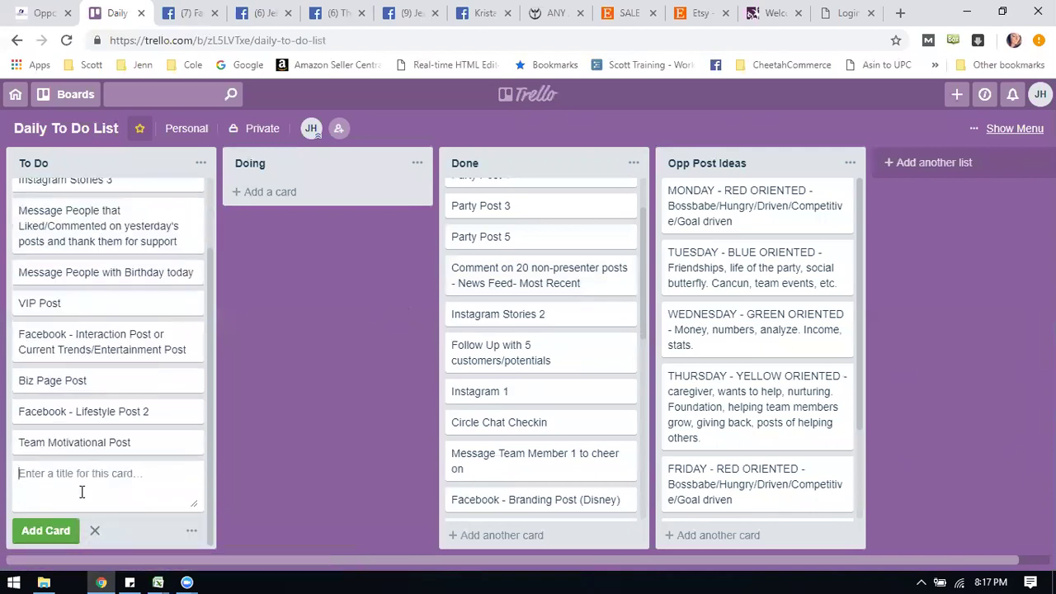
pyautogui.write('EXAMPLE TASK')
pyautogui.click(47, 530)
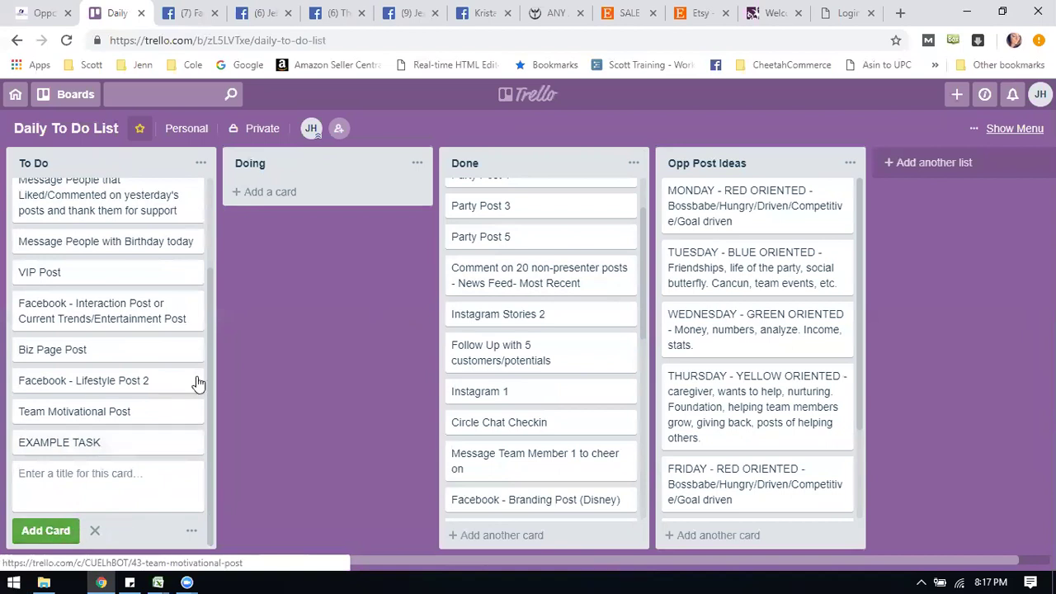
# Move the EXAMPLE TASK card to the Doing list and archive it there.
pyautogui.moveTo(122, 450)
pyautogui.mouseDown()
pyautogui.moveTo(132, 405)
pyautogui.moveTo(128, 245)
pyautogui.moveTo(132, 285)
pyautogui.moveTo(306, 170)
pyautogui.moveTo(436, 181)
pyautogui.moveTo(471, 200)
pyautogui.moveTo(369, 198)
pyautogui.moveTo(405, 193)
pyautogui.mouseUp()
pyautogui.click(414, 187)
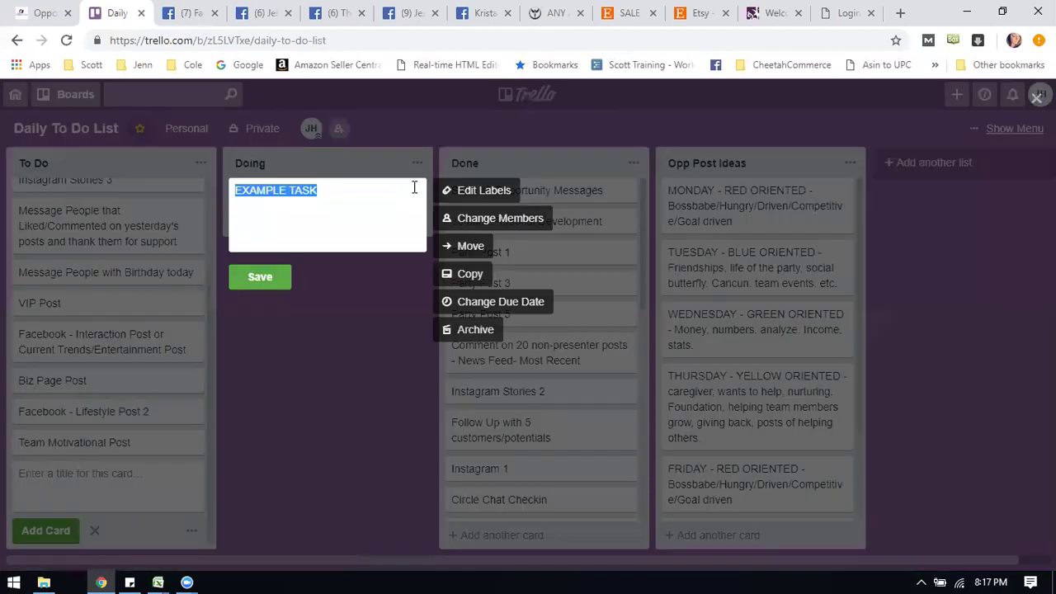
pyautogui.click(477, 333)
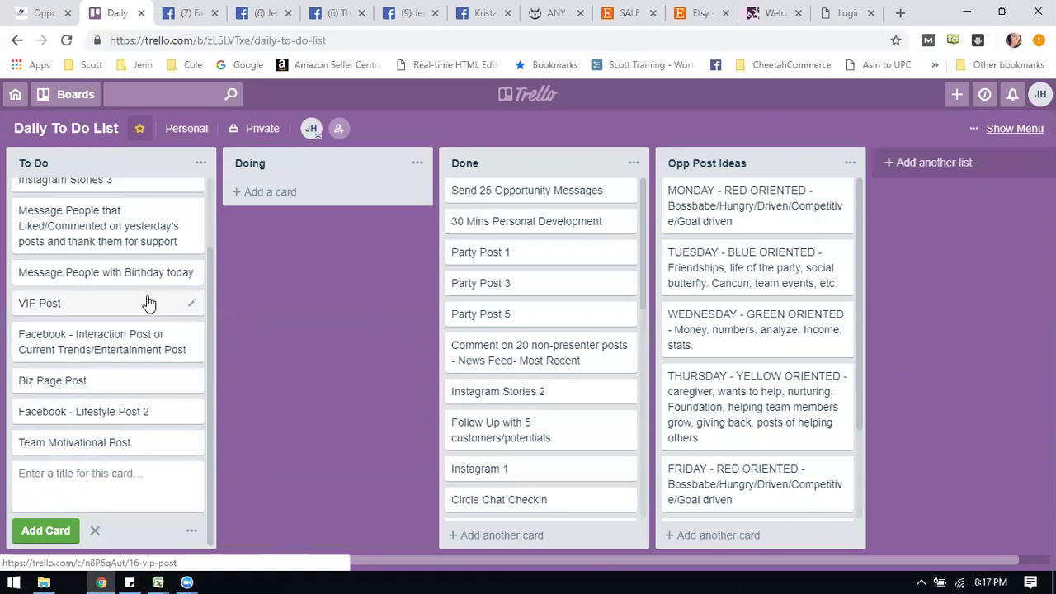
# Move the Instagram Stories 3 card from To Do to Doing, and on to second place in the Done list.
pyautogui.scroll(2, 162, 448)
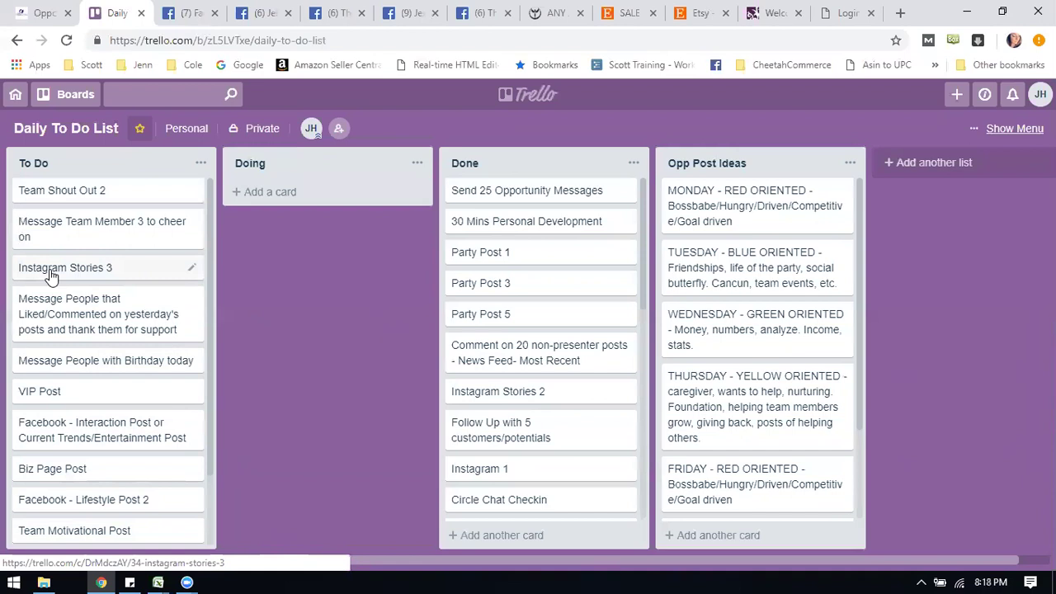
pyautogui.moveTo(53, 275); pyautogui.dragTo(274, 198)
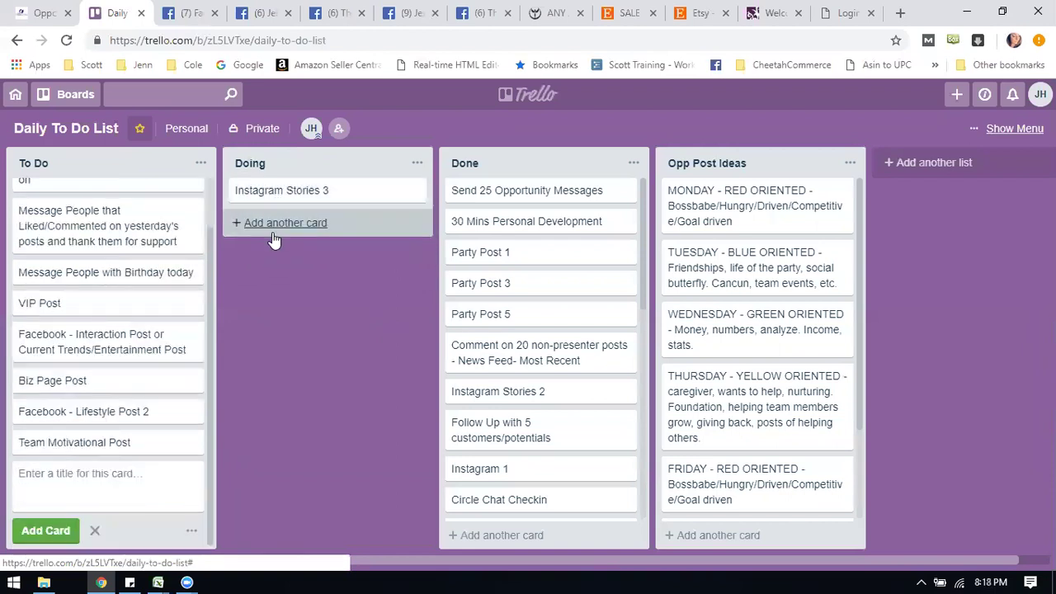
pyautogui.moveTo(279, 196); pyautogui.dragTo(495, 221)
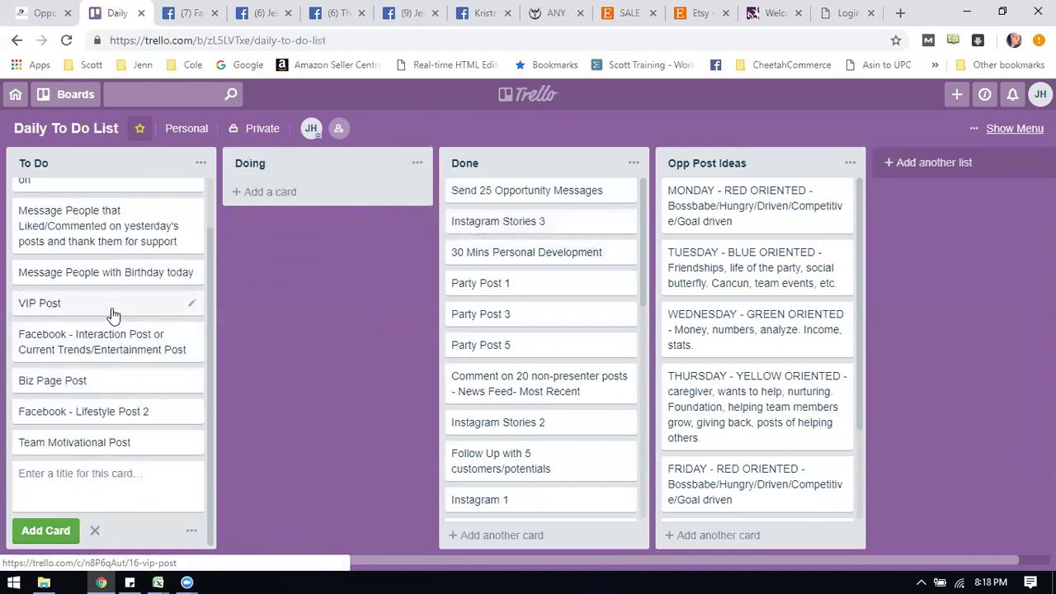
# Move the "Biz Page Post" and "Message People with Birthday today" cards from To Do to the Done list.
pyautogui.moveTo(121, 399); pyautogui.dragTo(553, 378)
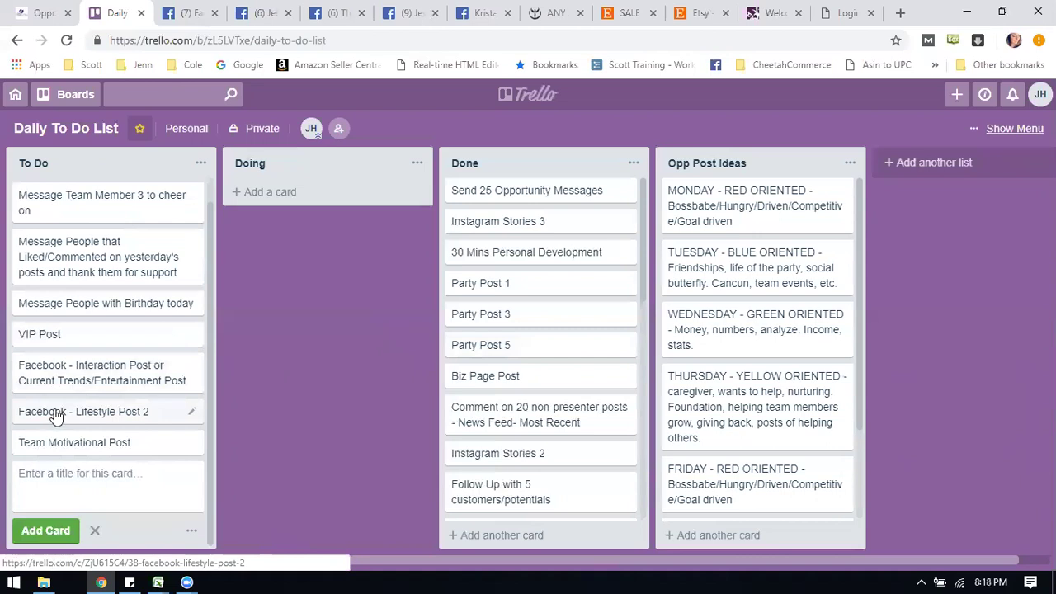
pyautogui.scroll(1, 80, 339)
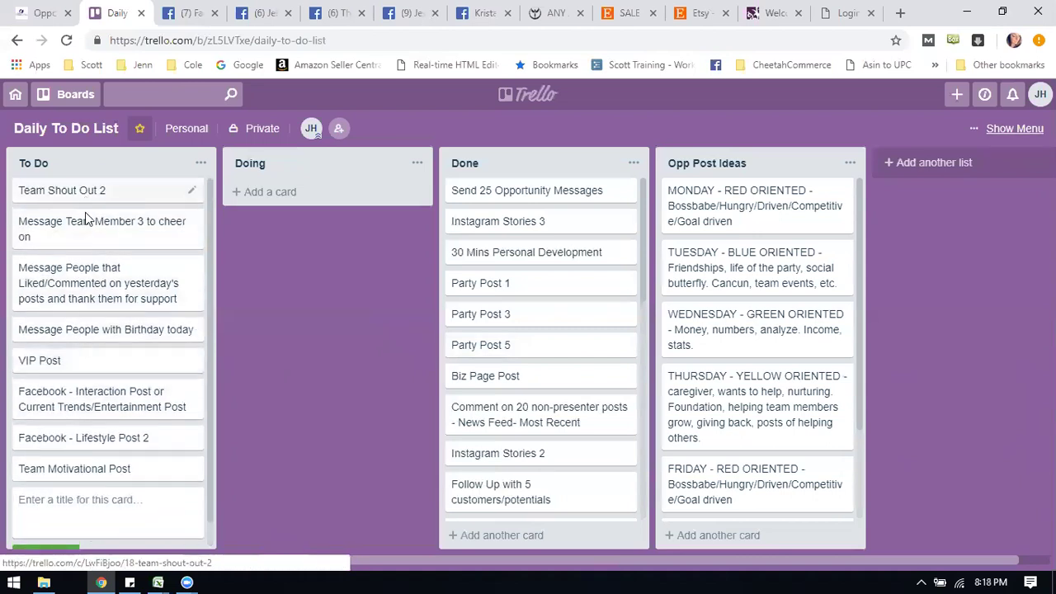
pyautogui.moveTo(90, 331); pyautogui.dragTo(501, 307)
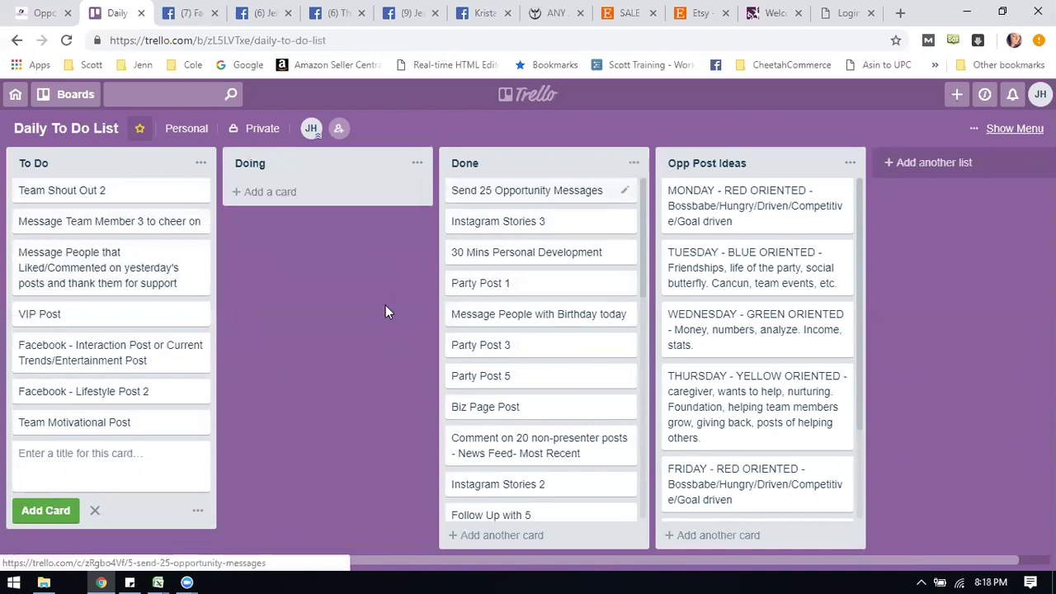
# Move all cards in the Done list back to the To Do list at once.
pyautogui.click(633, 165)
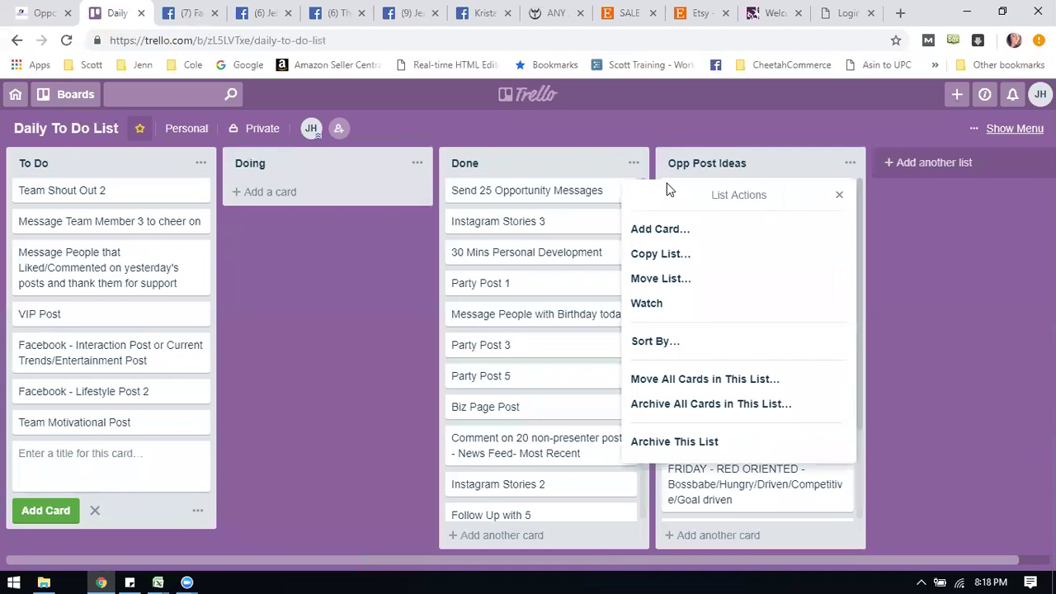
pyautogui.click(691, 384)
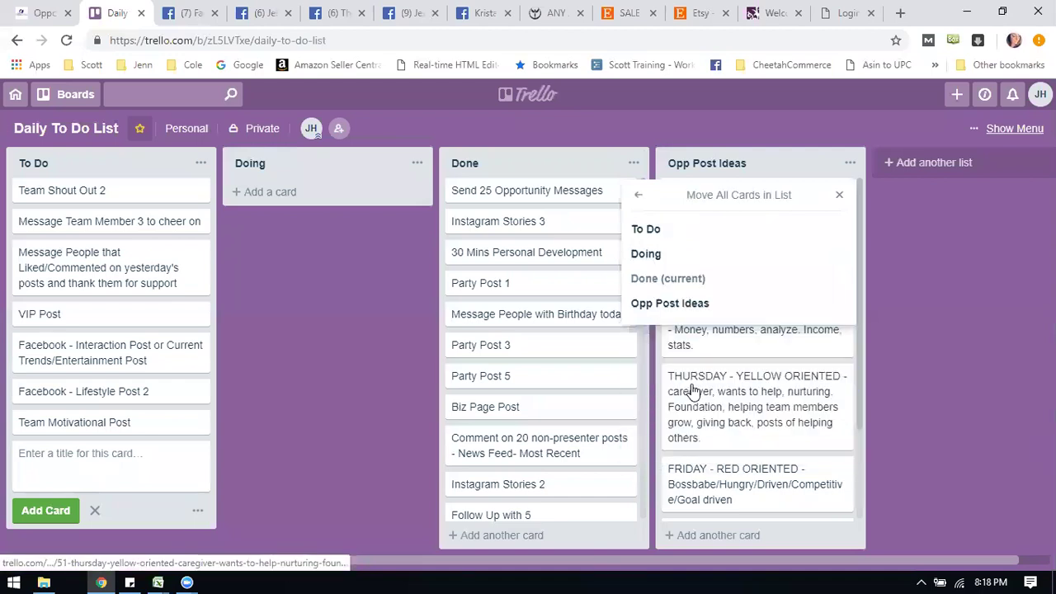
pyautogui.click(665, 238)
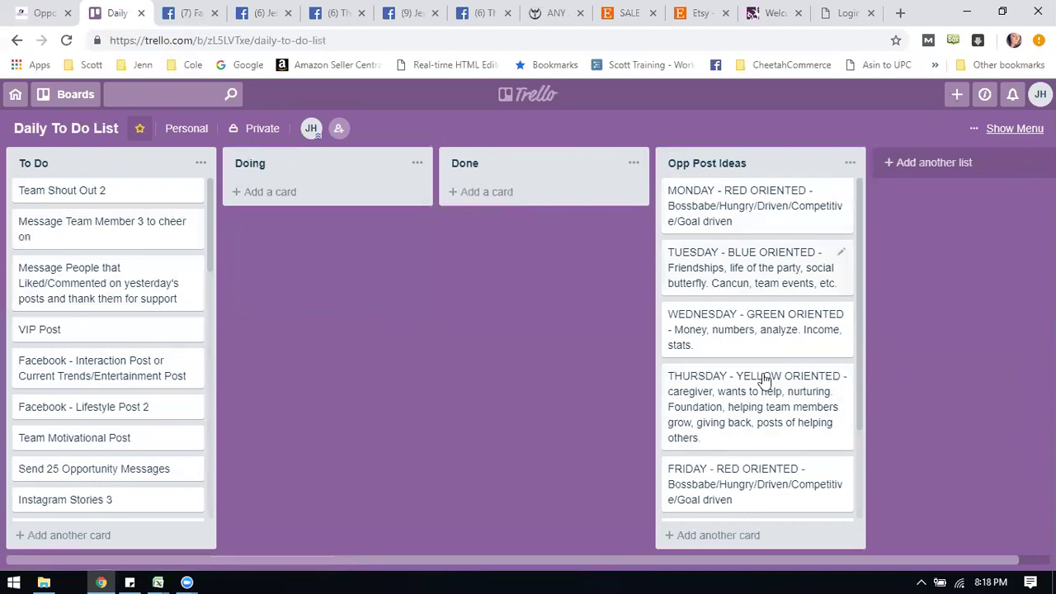
# Review the color-oriented post themes for each weekday in the Opp Post Ideas list.
pyautogui.moveTo(741, 163)
pyautogui.mouseDown()
pyautogui.moveTo(784, 160)
pyautogui.moveTo(732, 169)
pyautogui.mouseUp()
pyautogui.scroll(-2, 748, 252)
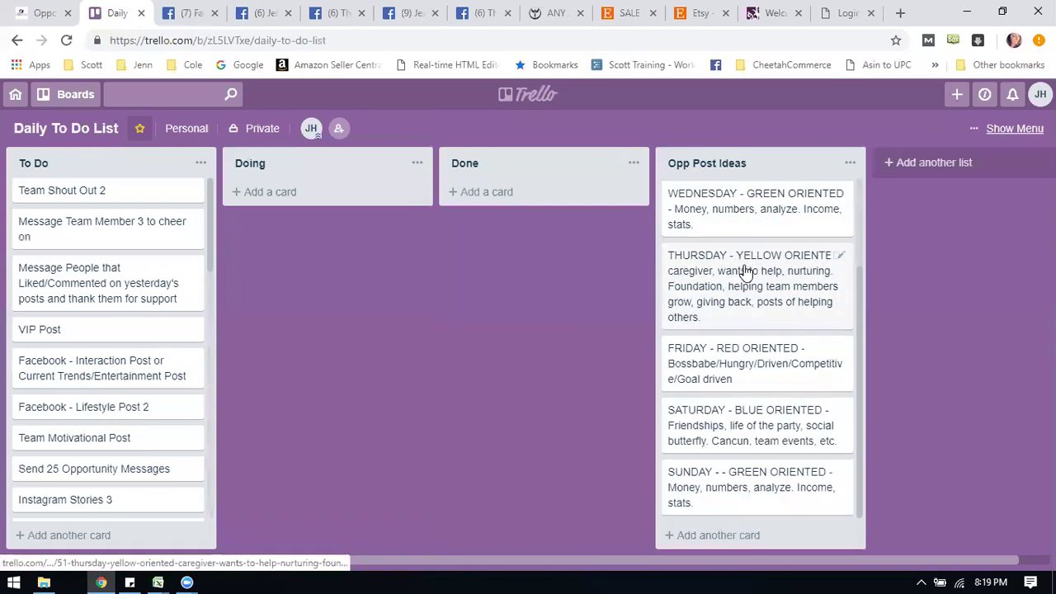
pyautogui.scroll(2, 726, 248)
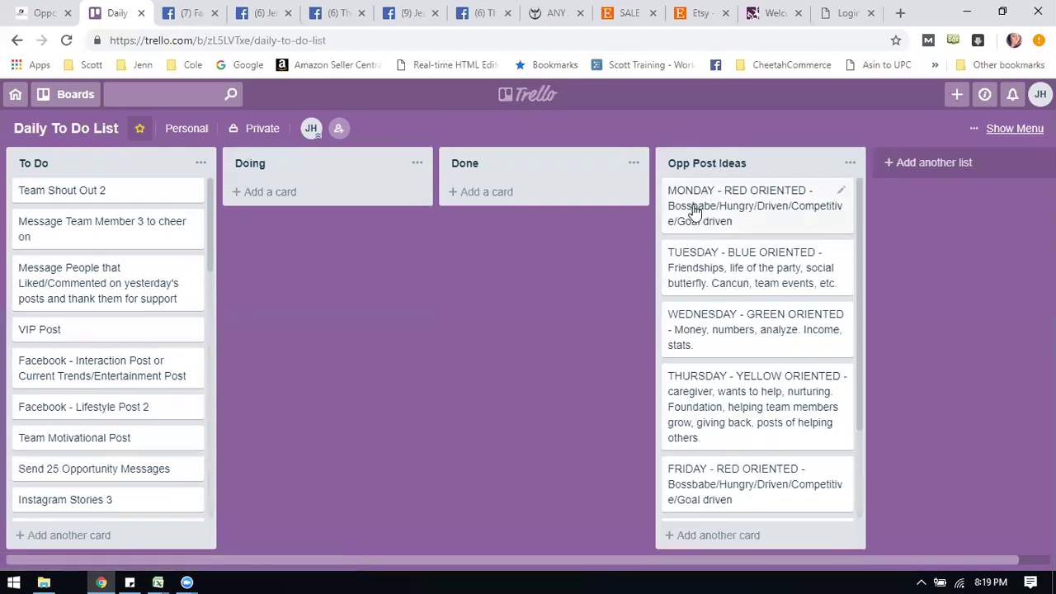
pyautogui.scroll(-2, 710, 328)
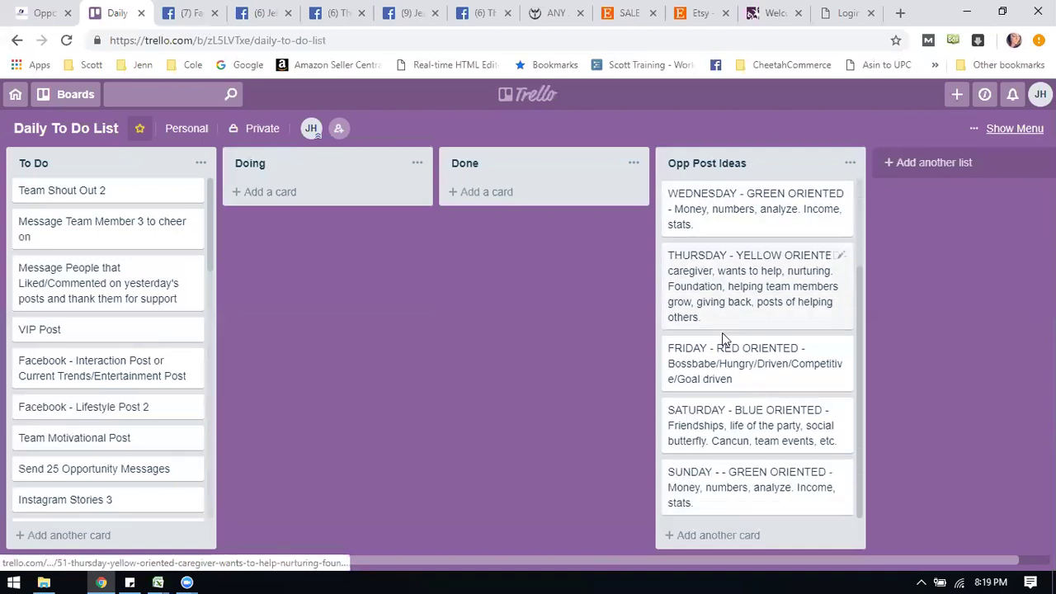
pyautogui.scroll(1, 740, 367)
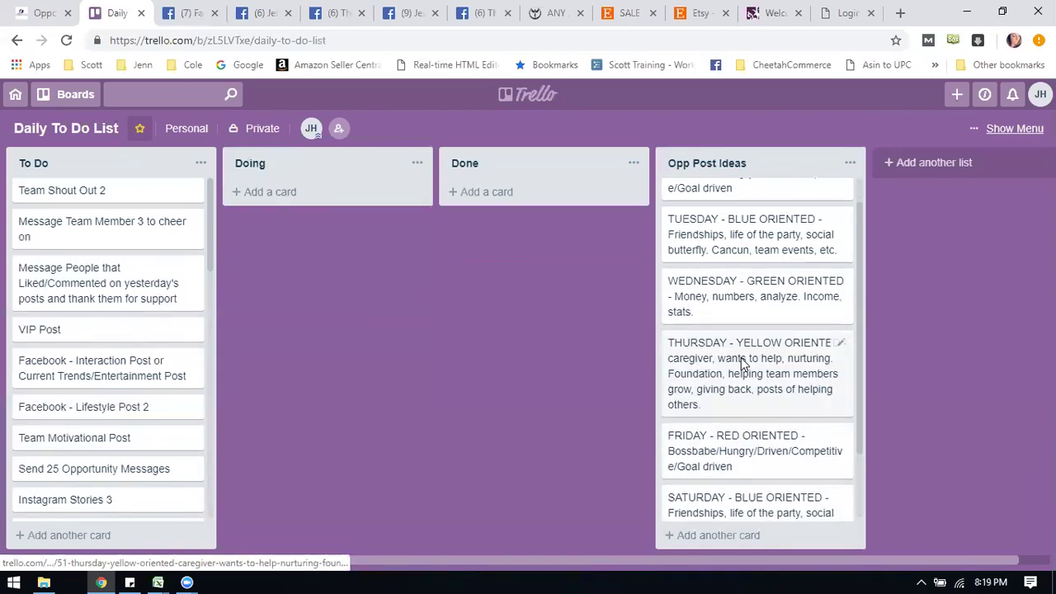
# Add and save the description "EXAMPLE MESSAGE" on the To Do card about messaging people who liked or commented on yesterday's posts.
pyautogui.scroll(1, 743, 365)
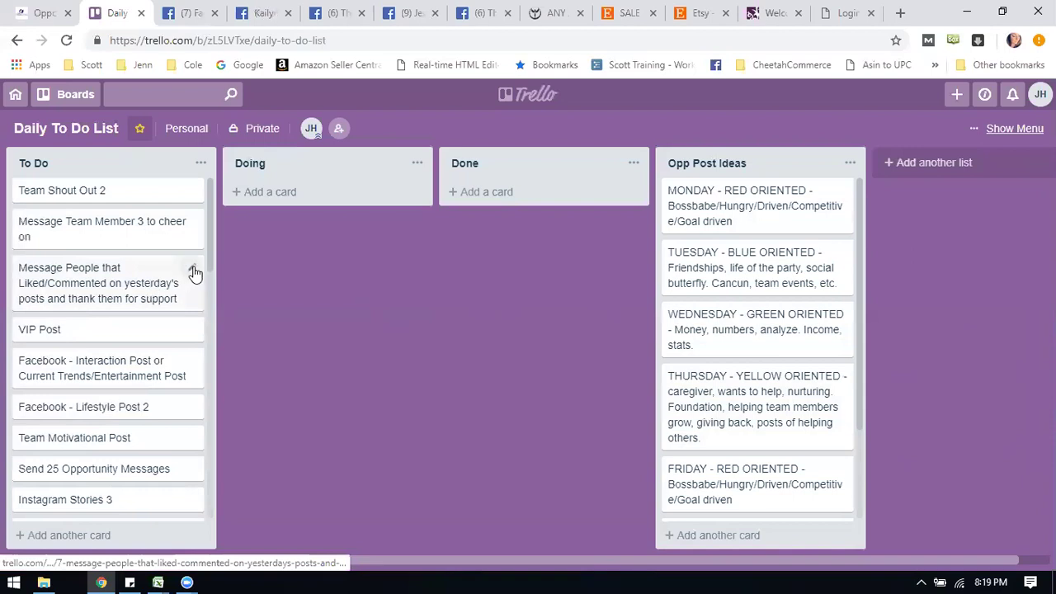
pyautogui.click(109, 276)
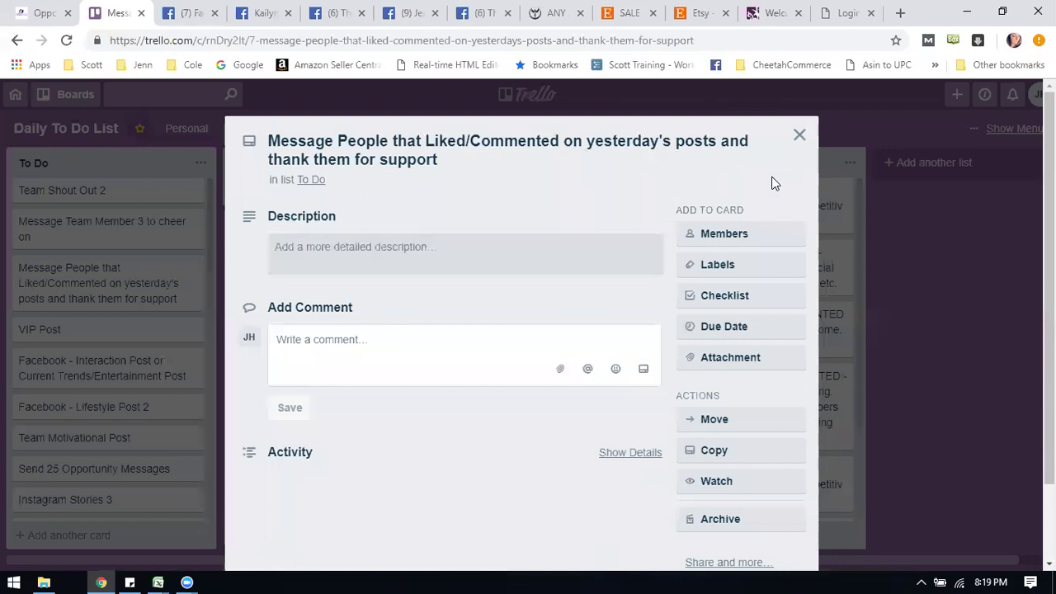
pyautogui.click(794, 135)
pyautogui.click(72, 280)
pyautogui.click(323, 250)
pyautogui.write('EXAMPLE M')
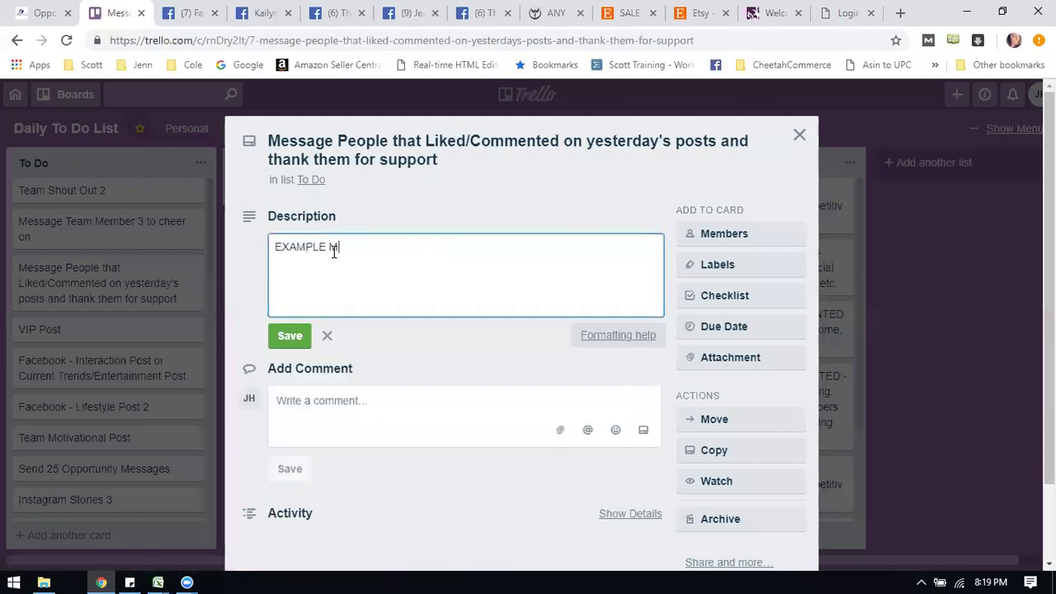
pyautogui.write('ESSAGE')
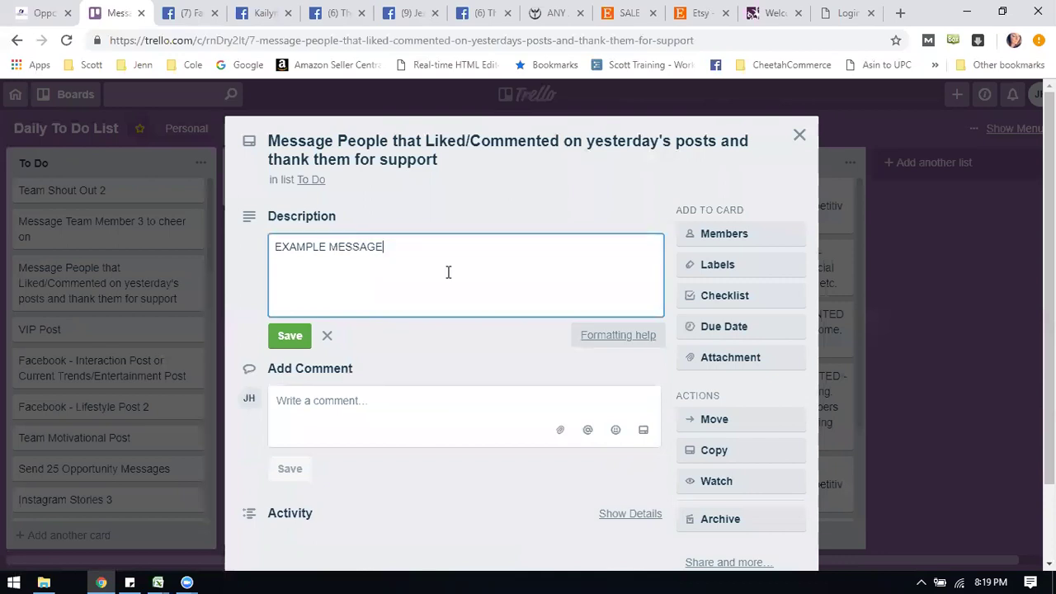
pyautogui.moveTo(448, 271); pyautogui.dragTo(220, 266)
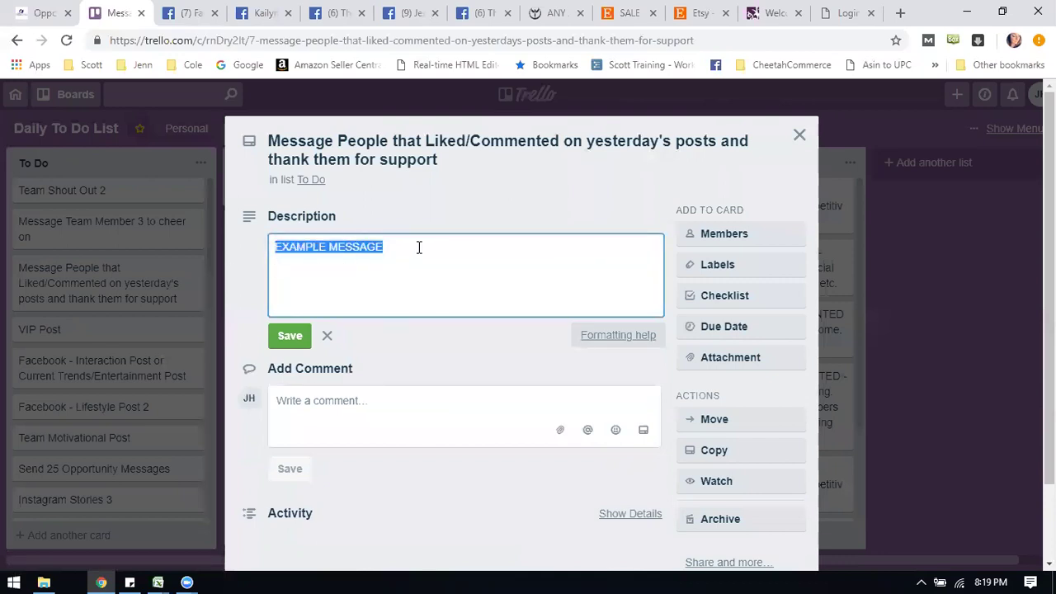
pyautogui.click(307, 336)
pyautogui.click(361, 250)
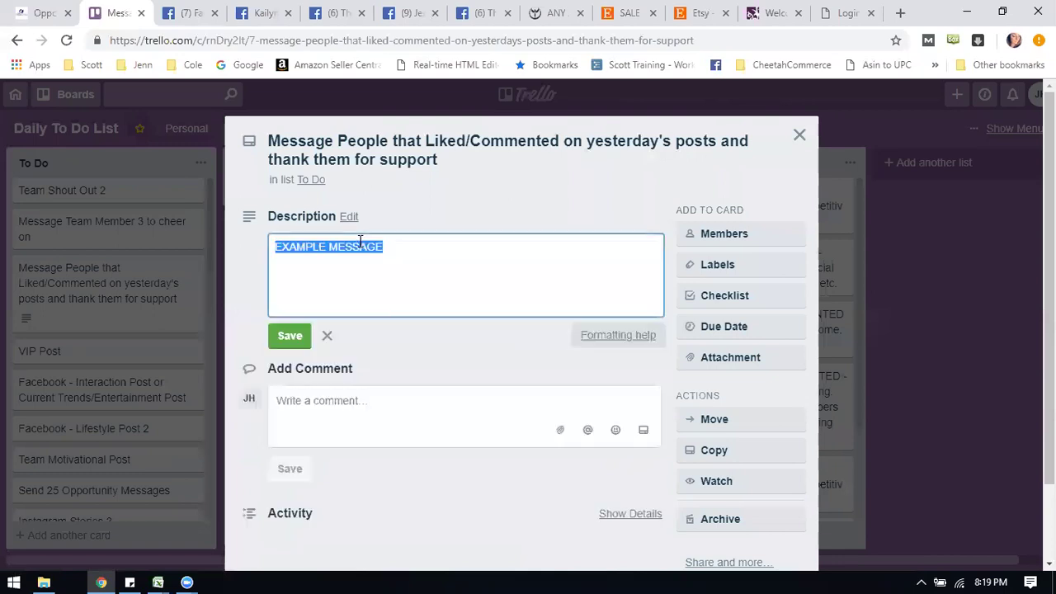
pyautogui.click(799, 133)
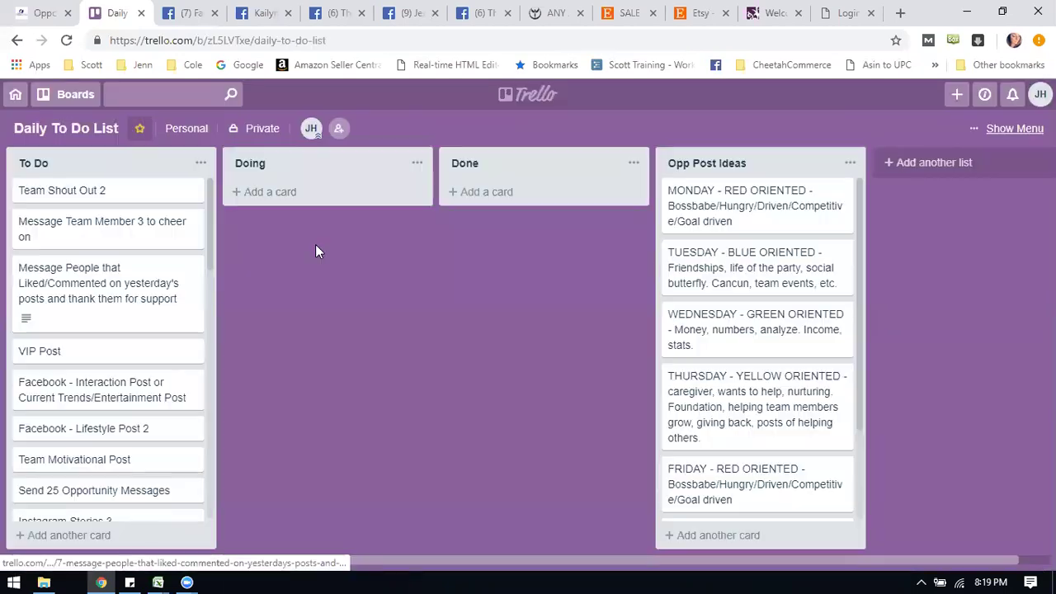
# Open the Shipping List board to view its lists, and return to the boards overview.
pyautogui.scroll(-2, 116, 290)
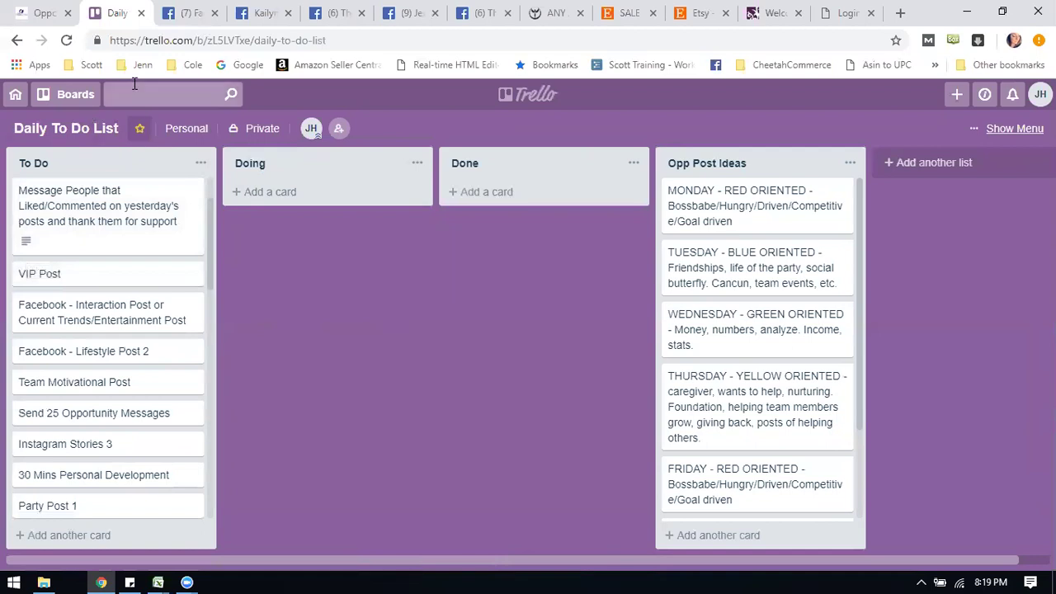
pyautogui.click(72, 94)
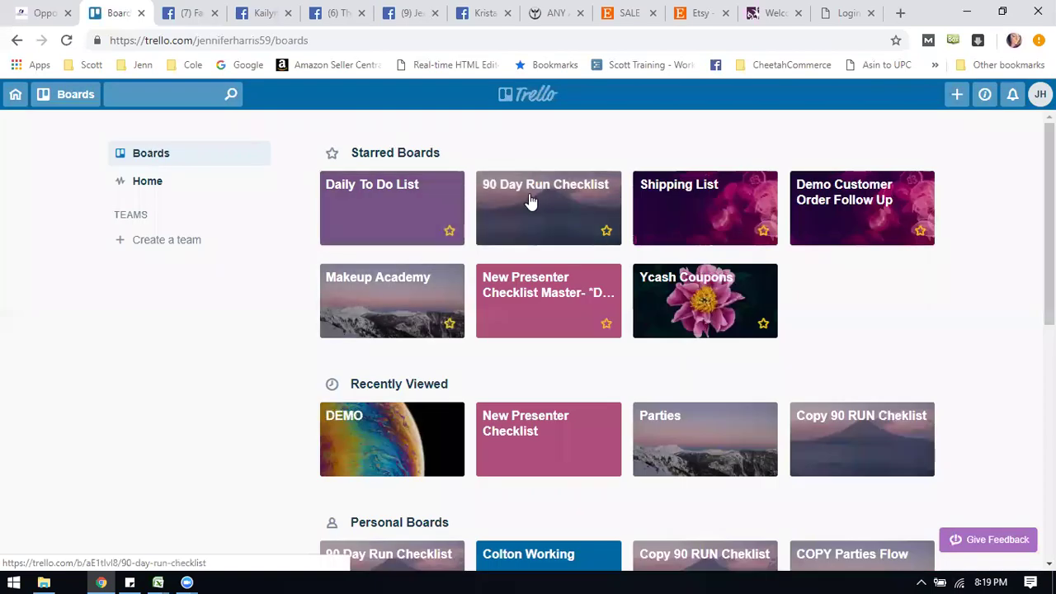
pyautogui.click(711, 200)
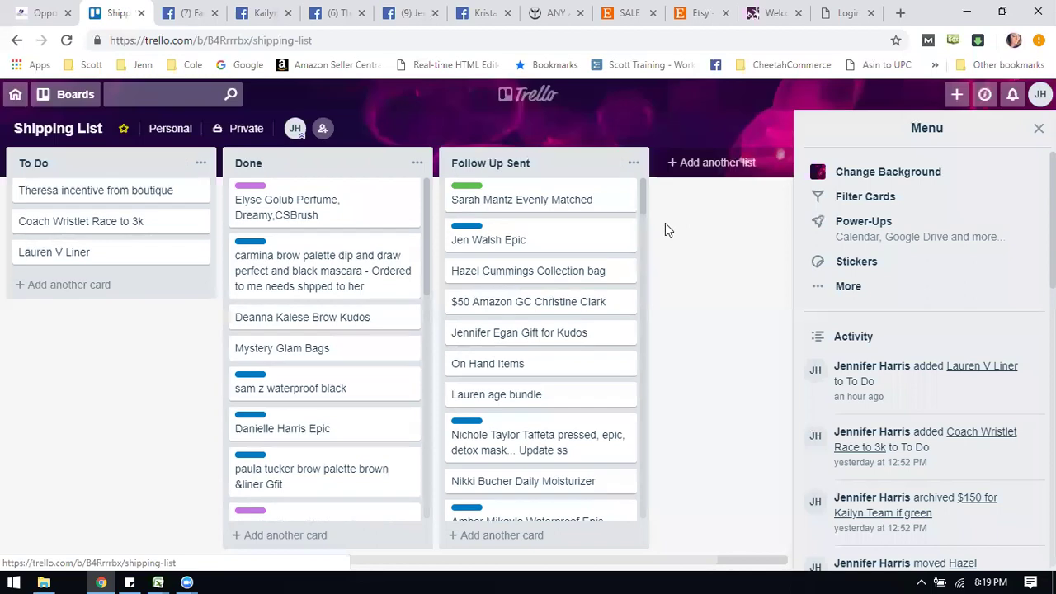
pyautogui.click(15, 94)
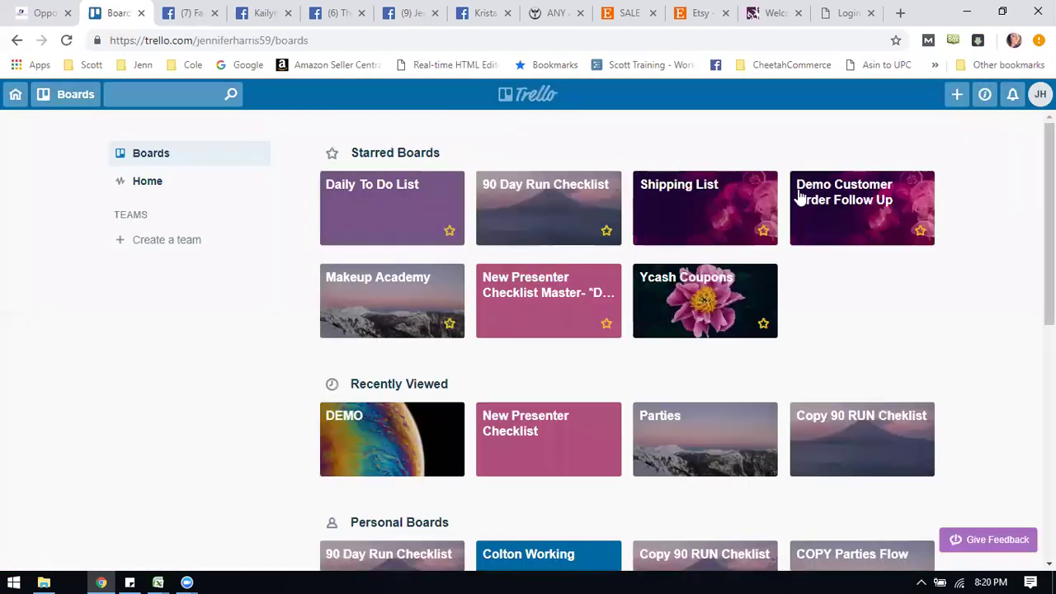
# Open the Demo Customer Order Follow Up board and review all its lists from To Do through DONE.
pyautogui.click(844, 204)
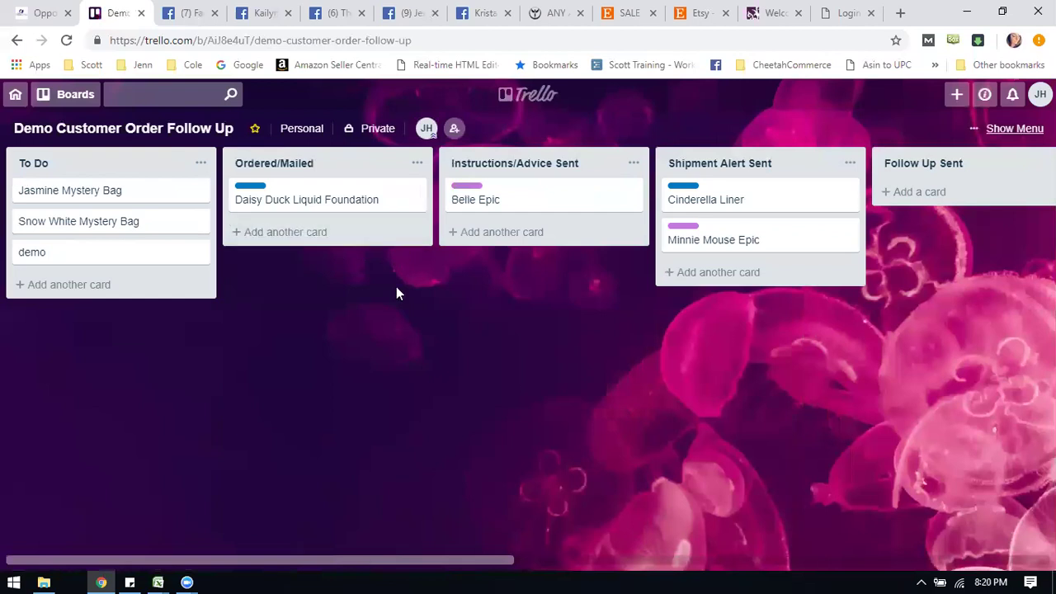
pyautogui.moveTo(272, 572); pyautogui.dragTo(44, 482)
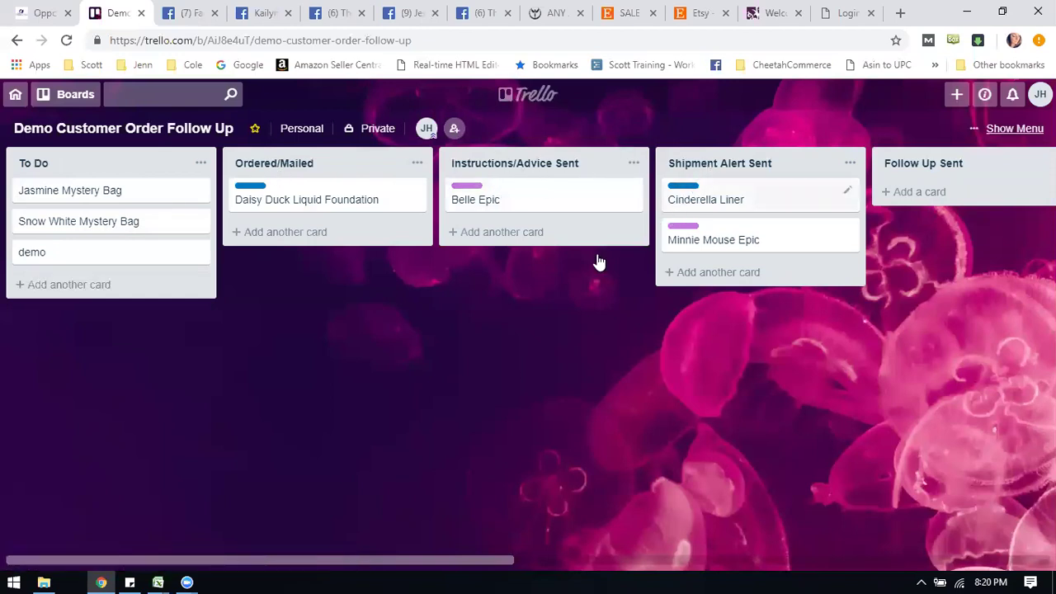
pyautogui.moveTo(499, 562); pyautogui.dragTo(807, 559)
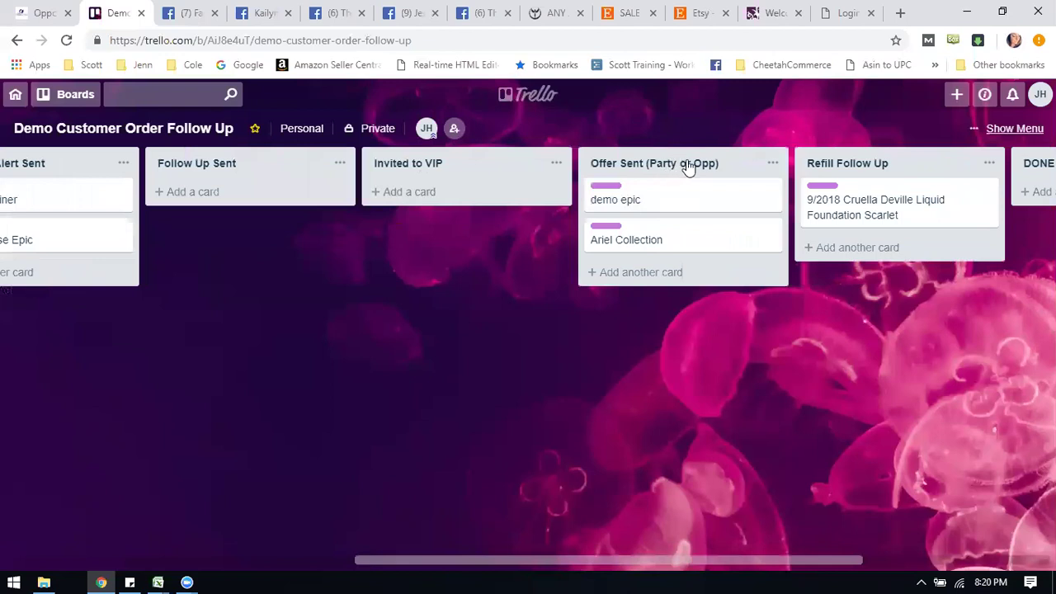
pyautogui.moveTo(758, 569); pyautogui.dragTo(899, 549)
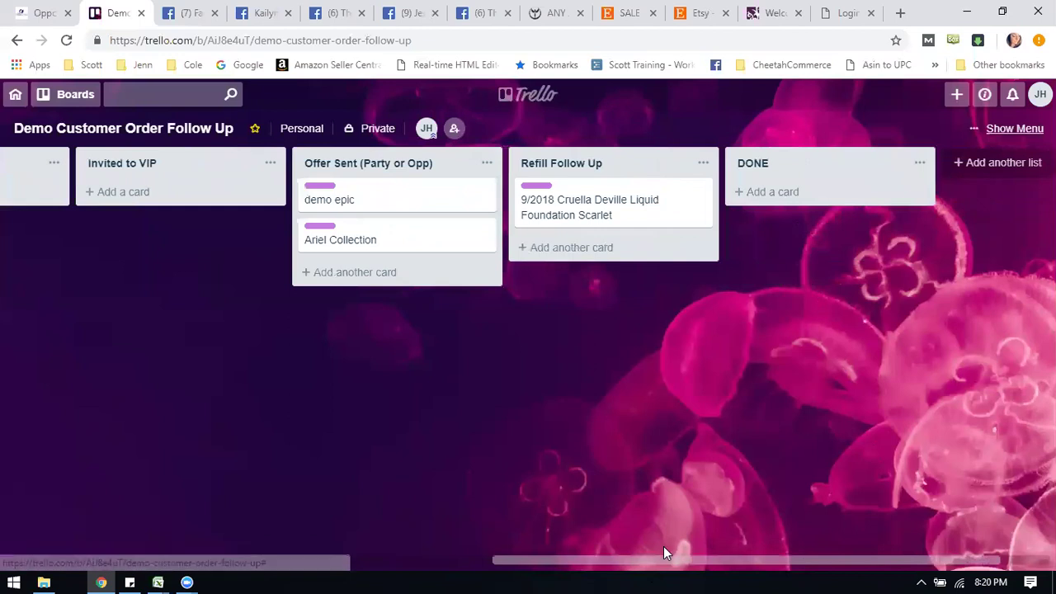
pyautogui.moveTo(663, 563); pyautogui.dragTo(177, 568)
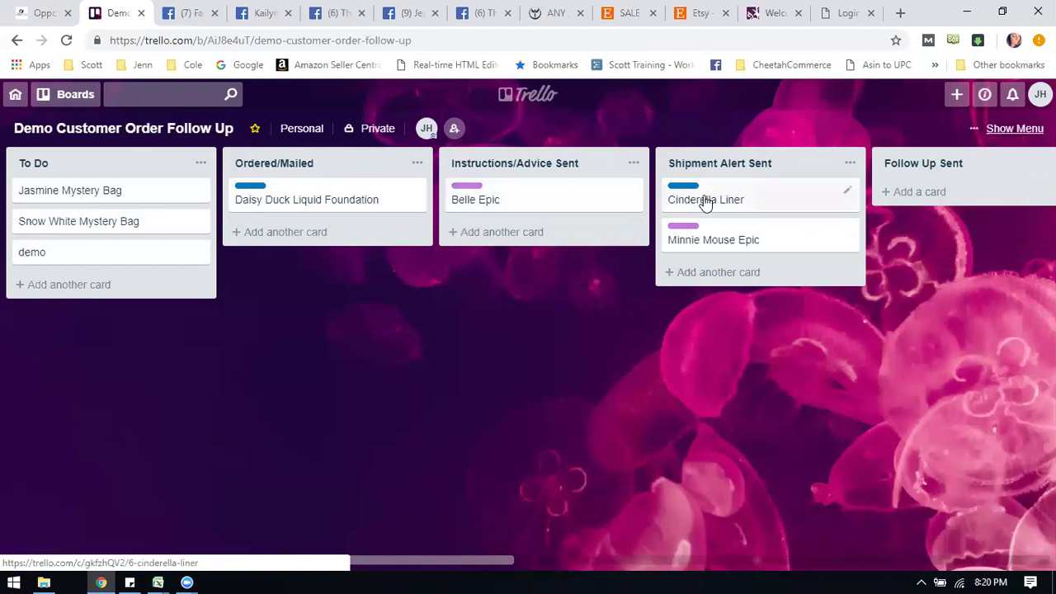
# Check the label options of the Daisy Duck Liquid Foundation card in Ordered/Mailed, and look over the neighbouring follow-up lists.
pyautogui.click(416, 193)
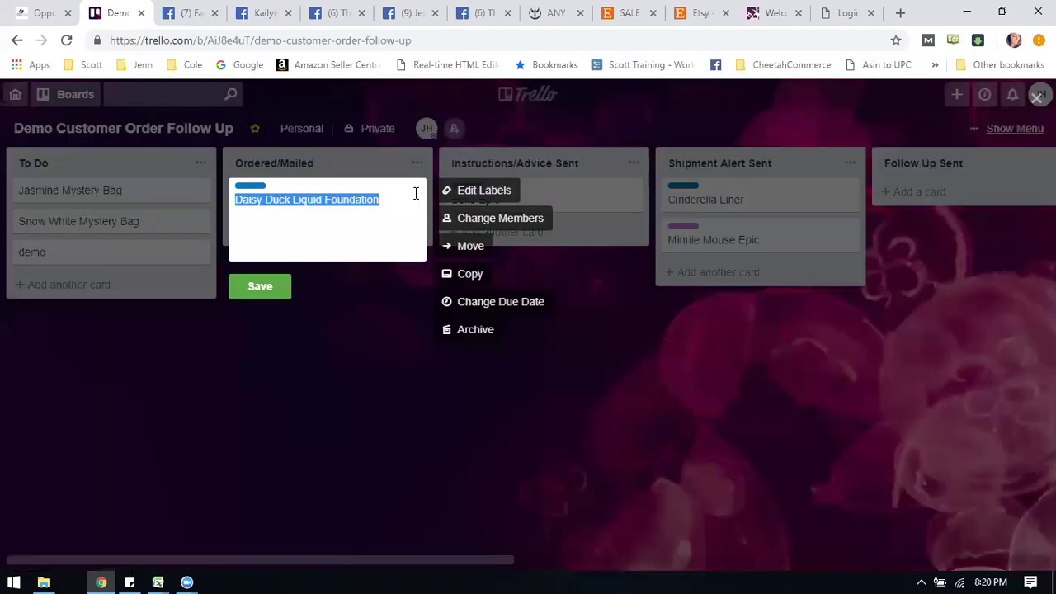
pyautogui.click(464, 196)
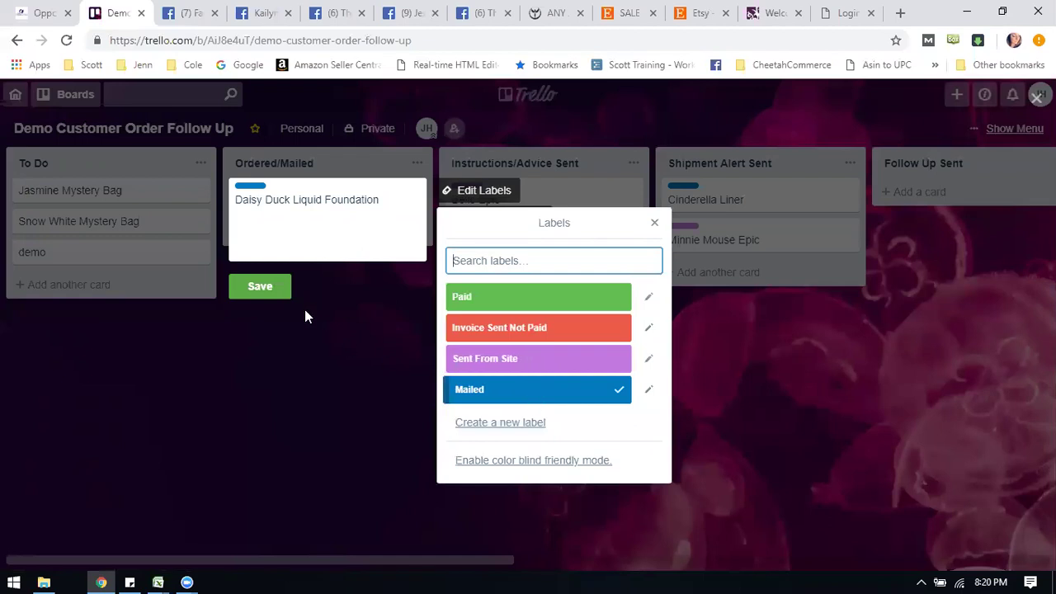
pyautogui.click(280, 292)
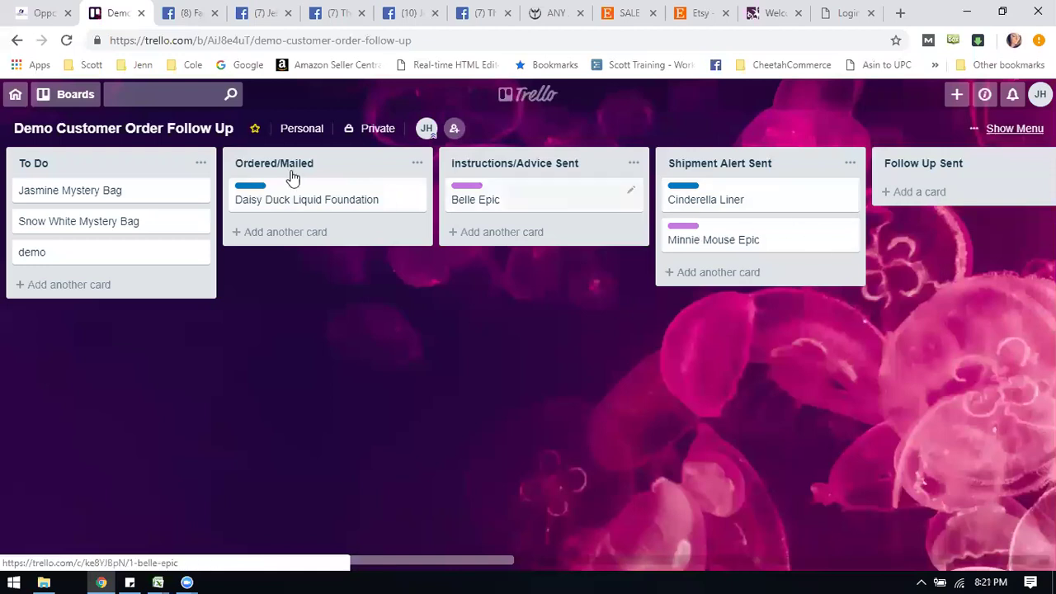
pyautogui.moveTo(722, 244); pyautogui.dragTo(644, 235)
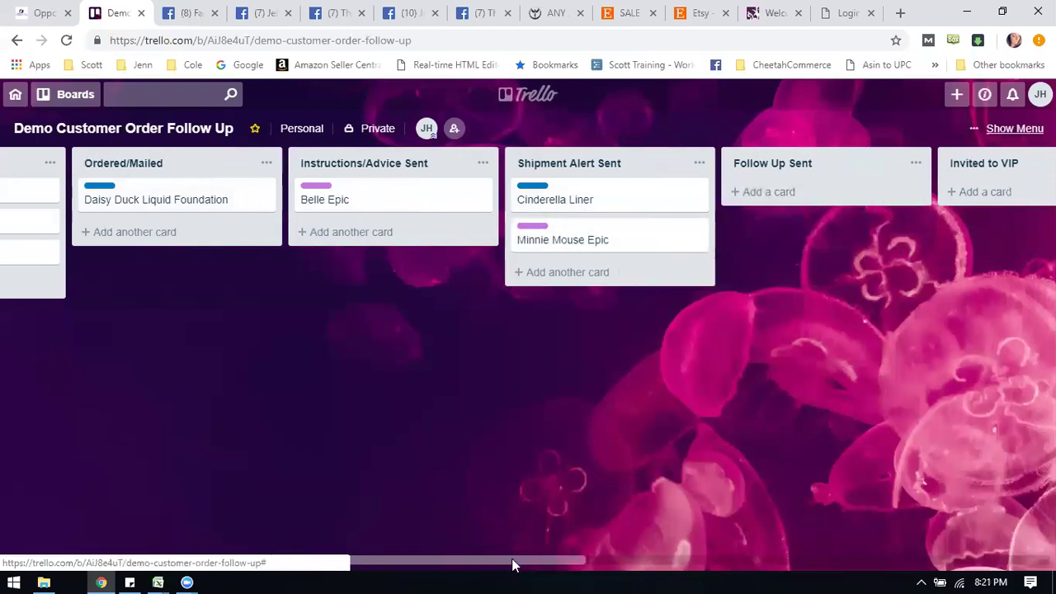
pyautogui.moveTo(352, 568); pyautogui.dragTo(166, 554)
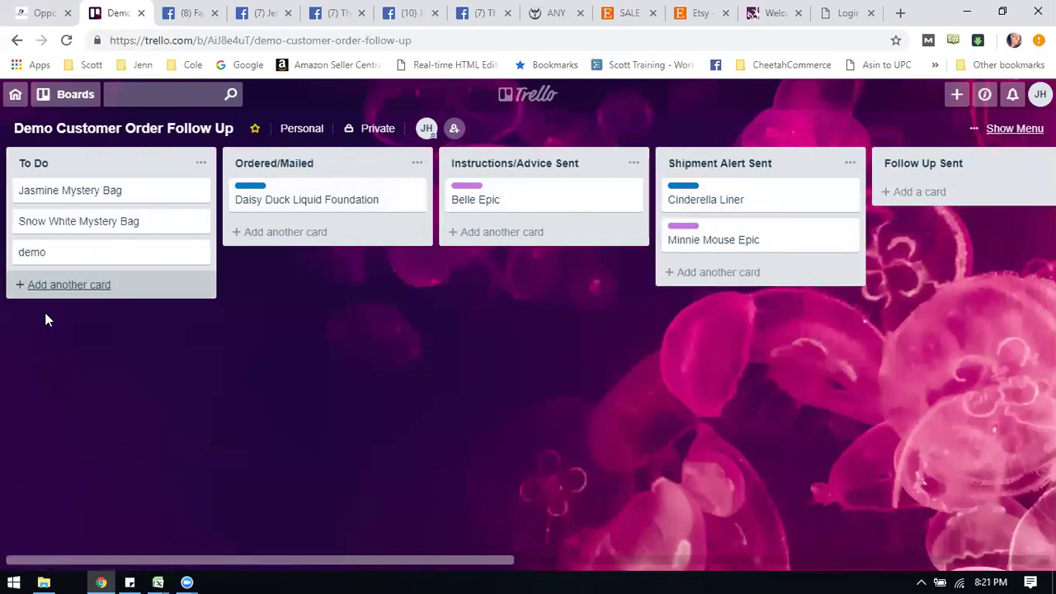
# On the Makeup Academy board, add two cards to the Hostess list, each titled with a hostess's name and the date 10/3.
pyautogui.click(14, 96)
pyautogui.click(370, 289)
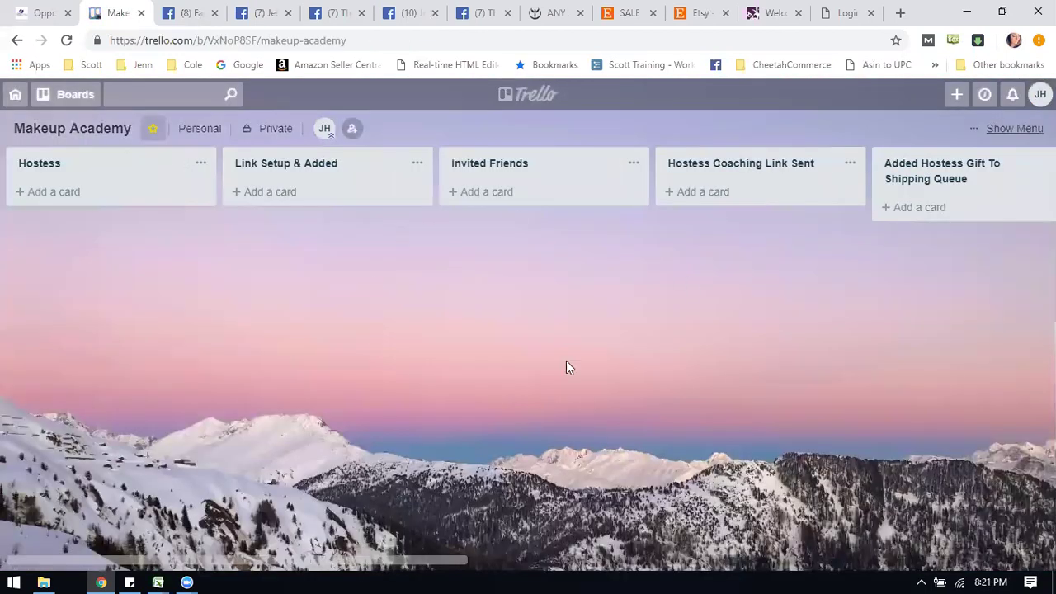
pyautogui.click(86, 190)
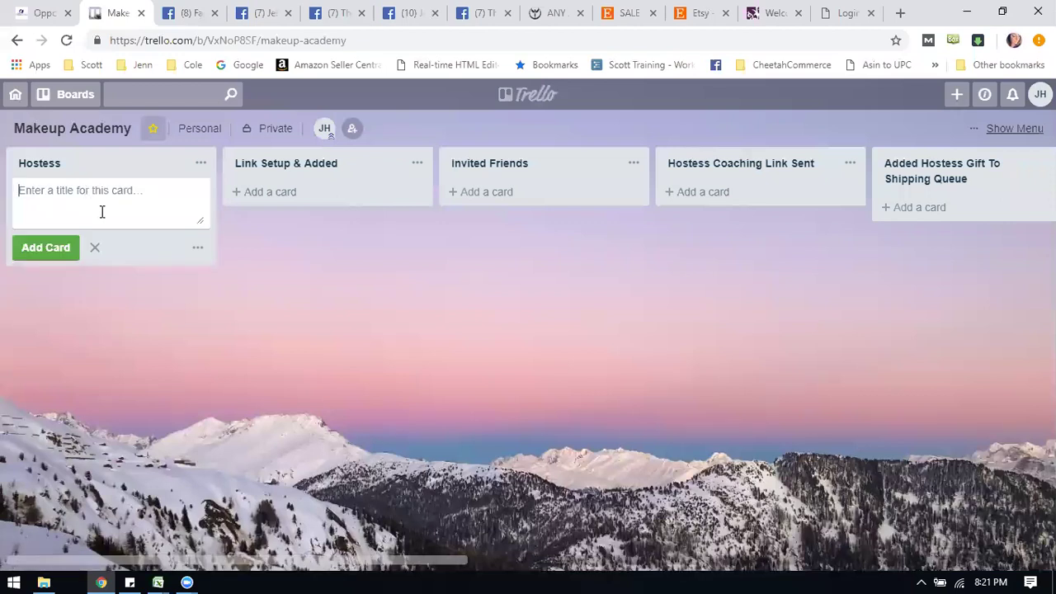
pyautogui.write('Mruk Liner 10/3')
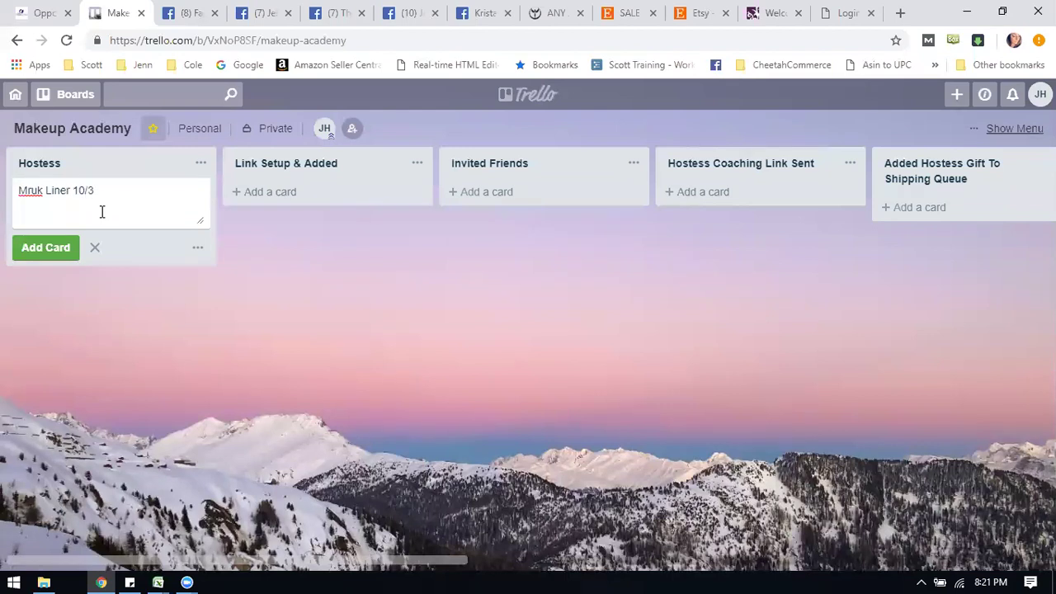
pyautogui.press('Return')
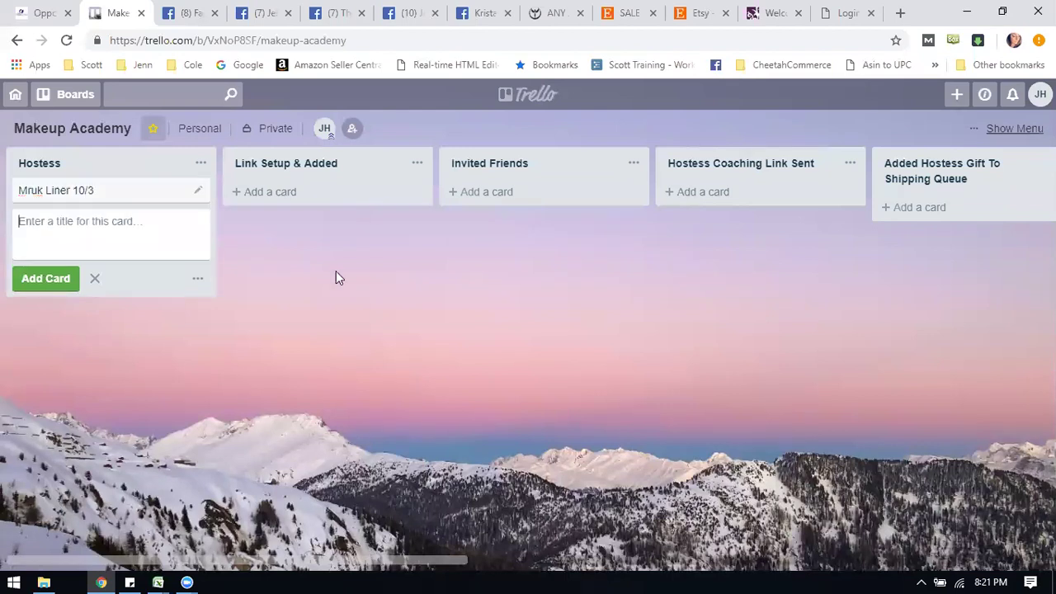
pyautogui.write('ailyn 10/3')
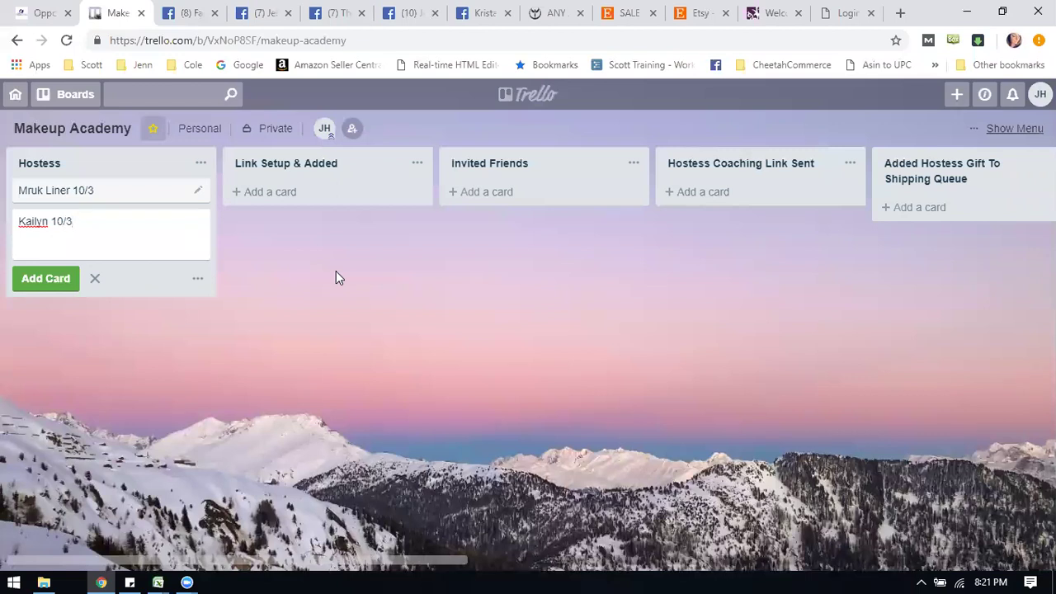
pyautogui.click(46, 279)
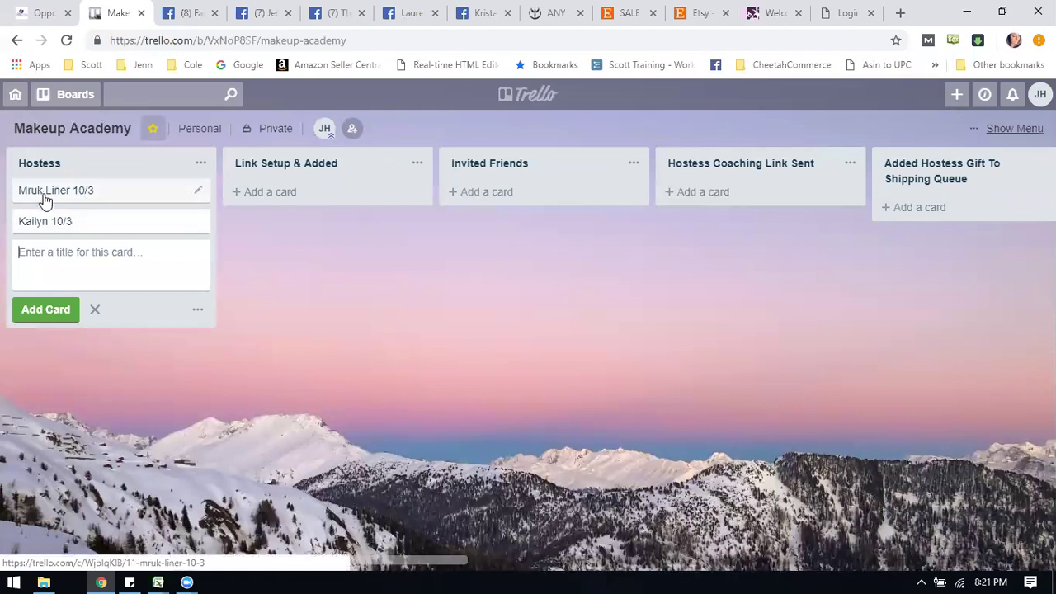
# Move the first hostess card through Link Setup & Added to Invited Friends, and the second hostess card to Link Setup & Added.
pyautogui.moveTo(47, 198); pyautogui.dragTo(268, 198)
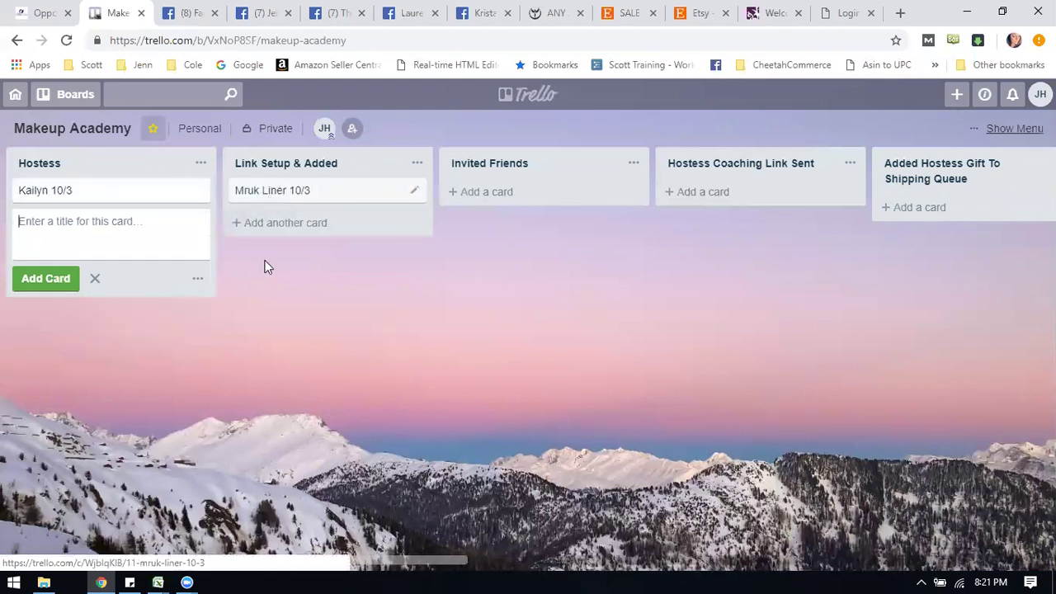
pyautogui.moveTo(235, 561); pyautogui.dragTo(329, 559)
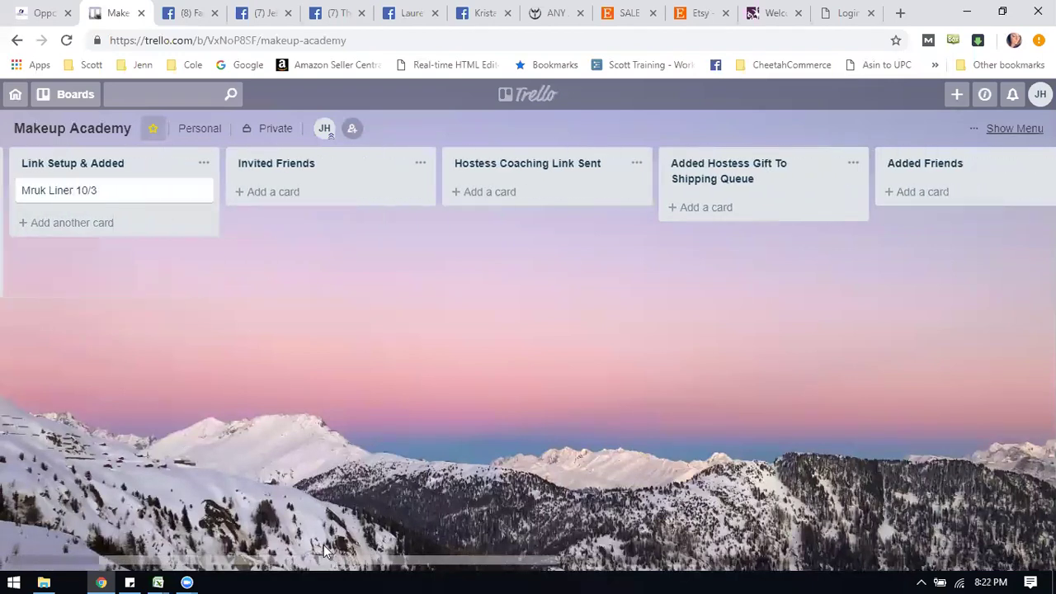
pyautogui.moveTo(93, 200); pyautogui.dragTo(304, 191)
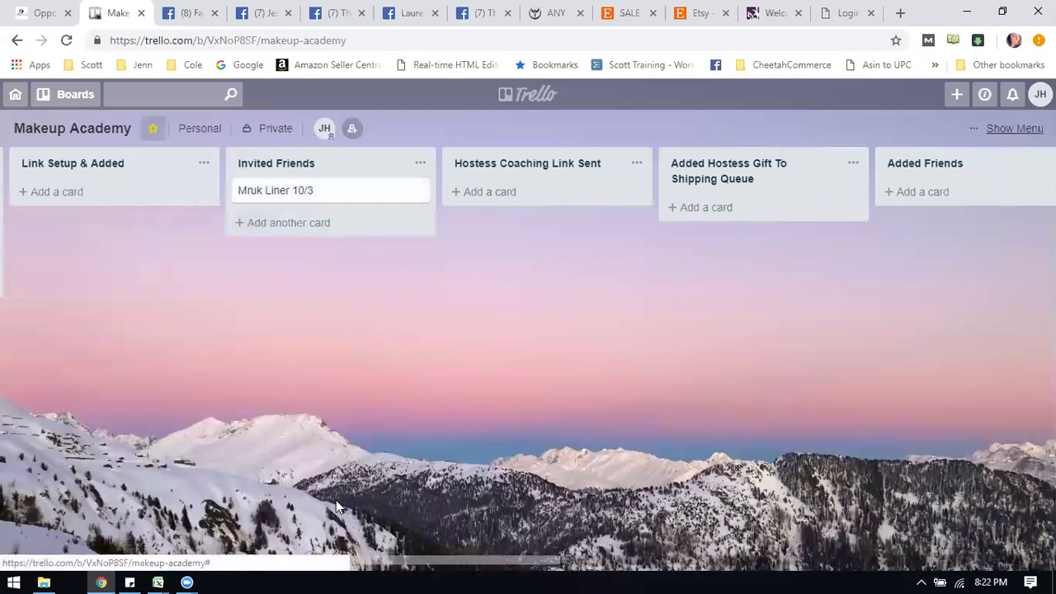
pyautogui.moveTo(353, 560); pyautogui.dragTo(108, 471)
pyautogui.moveTo(47, 189); pyautogui.dragTo(367, 205)
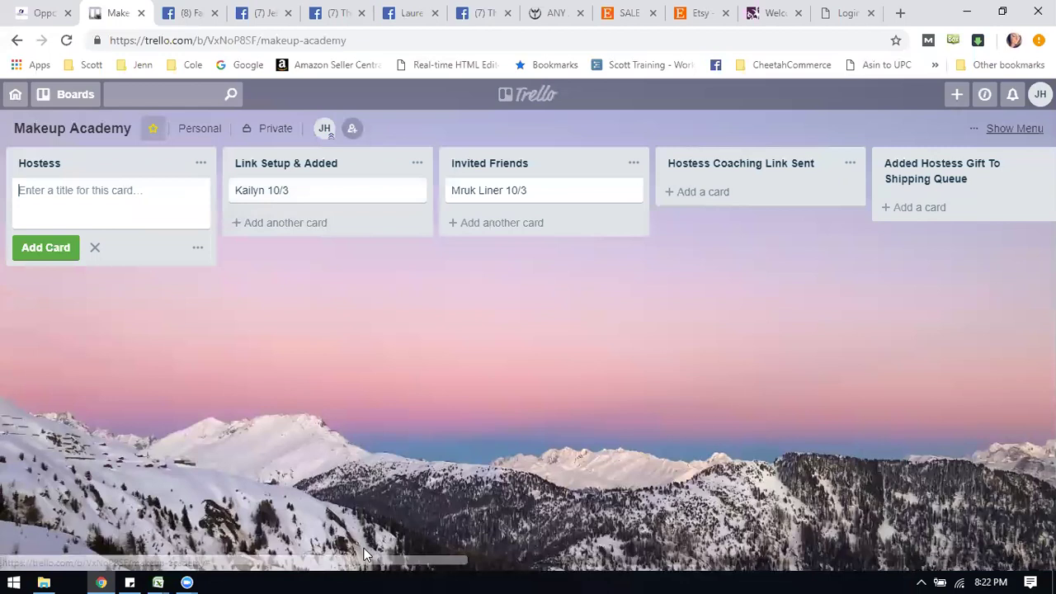
# Move the hostess card in Invited Friends to the Added Hostess Gift To Shipping Queue list.
pyautogui.moveTo(366, 559); pyautogui.dragTo(497, 559)
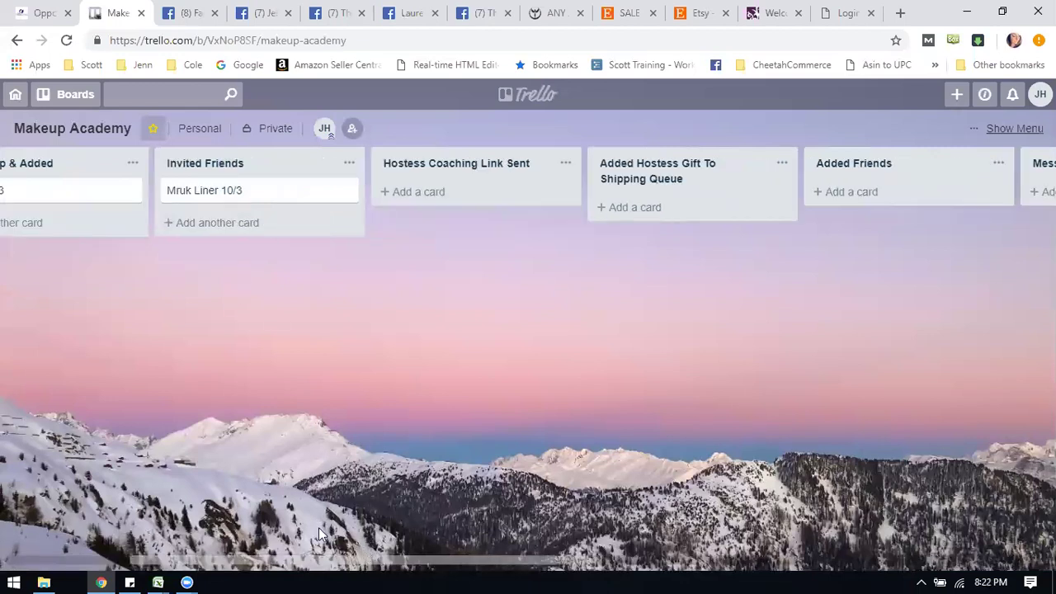
pyautogui.moveTo(322, 568); pyautogui.dragTo(368, 568)
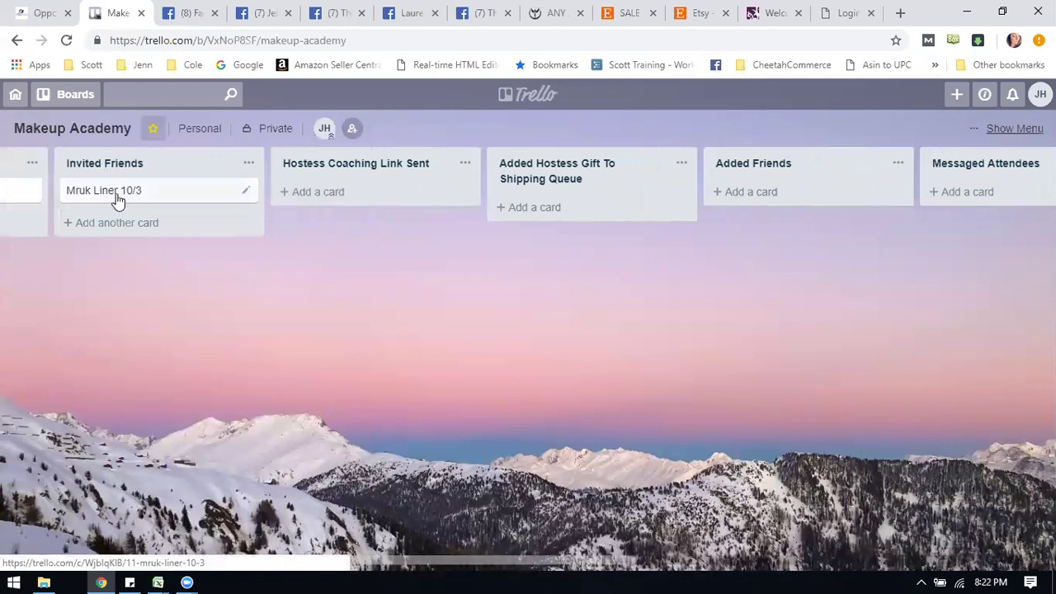
pyautogui.moveTo(148, 190); pyautogui.dragTo(557, 198)
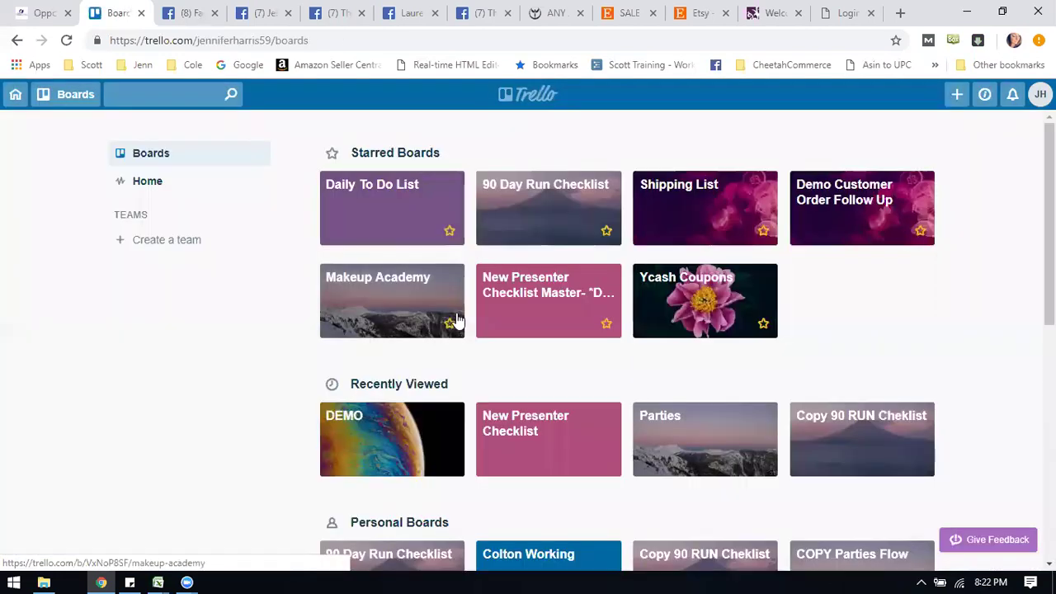
# Add a card titled with the hostess's name and "Liner Party" to the To Do list of the Demo Customer Order Follow Up board.
pyautogui.click(819, 217)
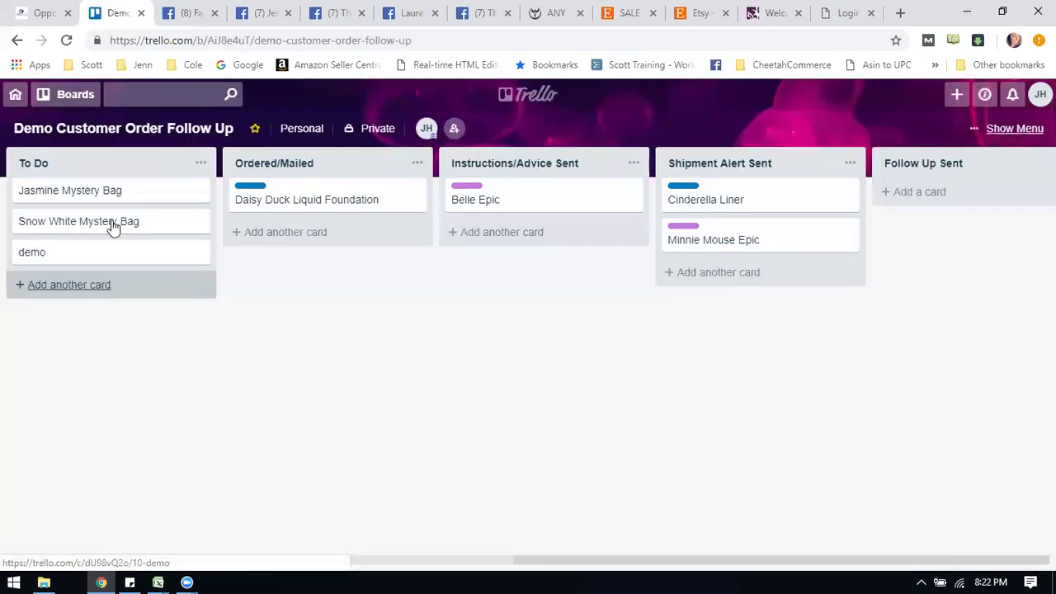
pyautogui.click(106, 283)
pyautogui.write('Jenn Liner Party')
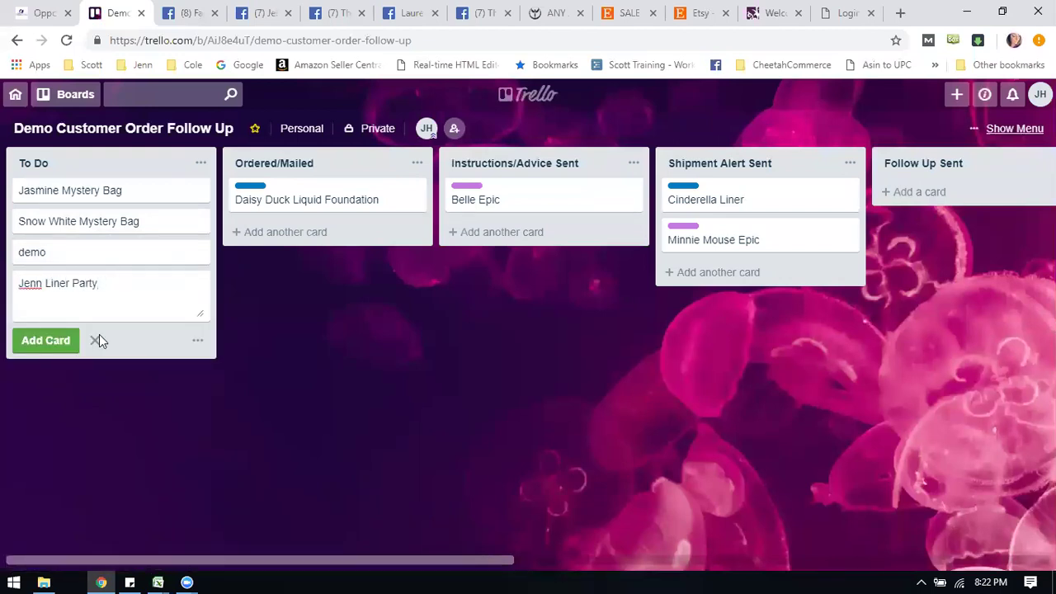
pyautogui.click(48, 351)
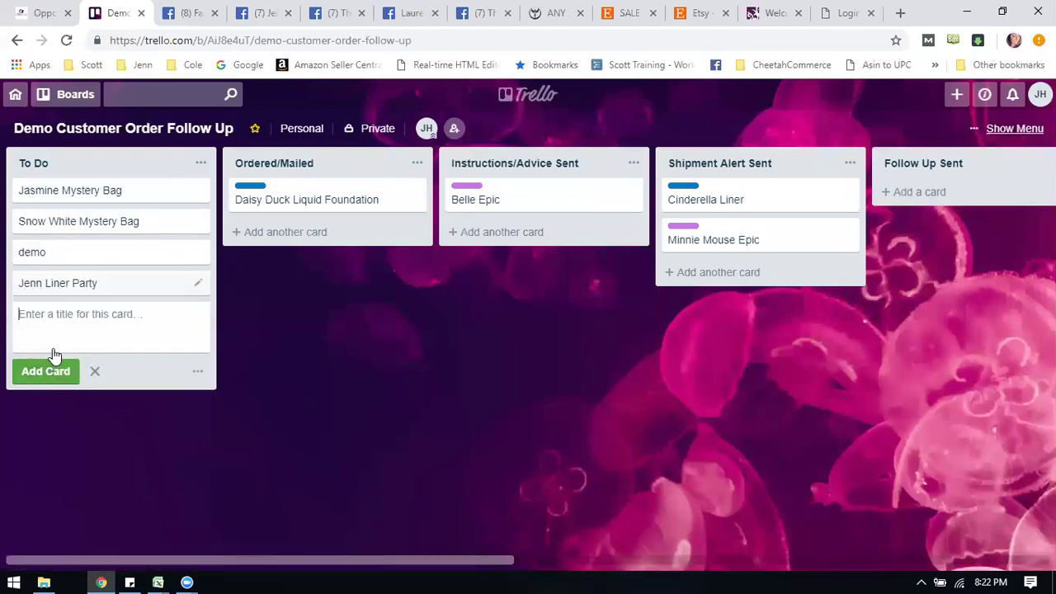
# On the Makeup Academy board, move the hostess card in Link Setup & Added through Invited Friends to Added Hostess Gift To Shipping Queue.
pyautogui.click(16, 96)
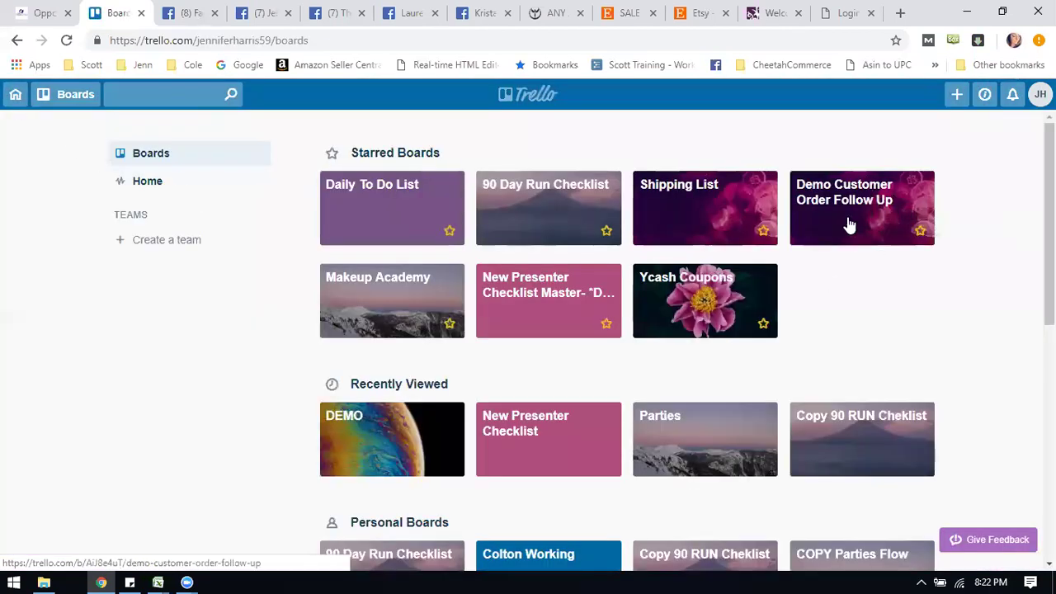
pyautogui.click(417, 287)
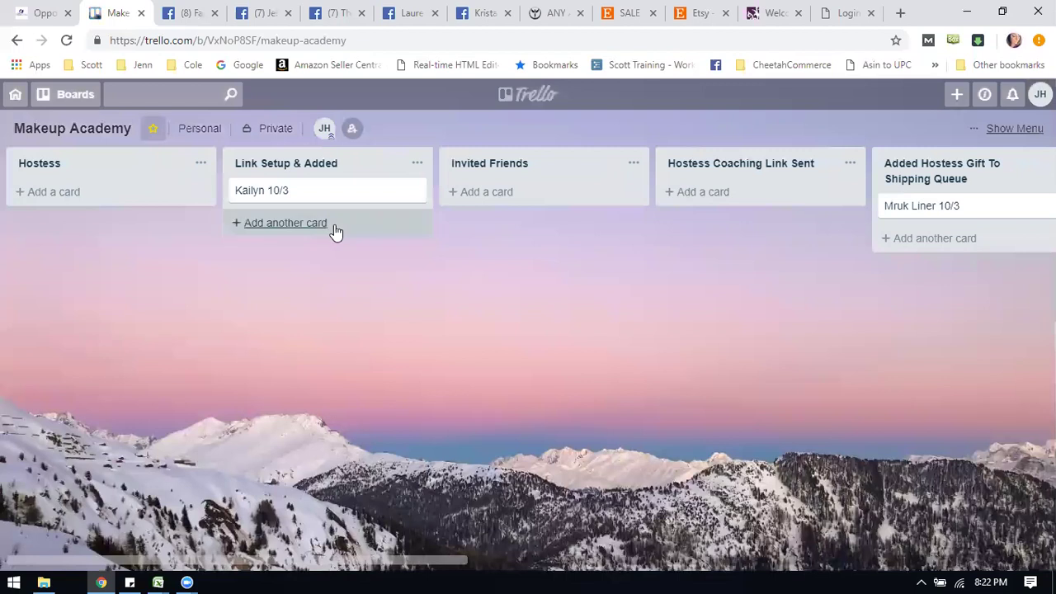
pyautogui.moveTo(330, 191); pyautogui.dragTo(505, 188)
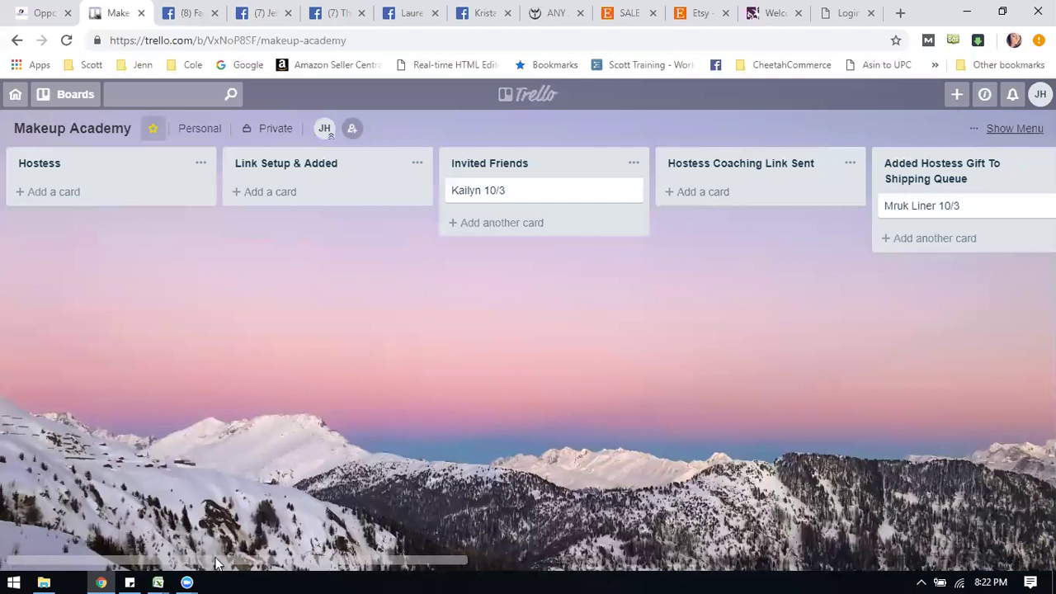
pyautogui.moveTo(219, 565); pyautogui.dragTo(355, 565)
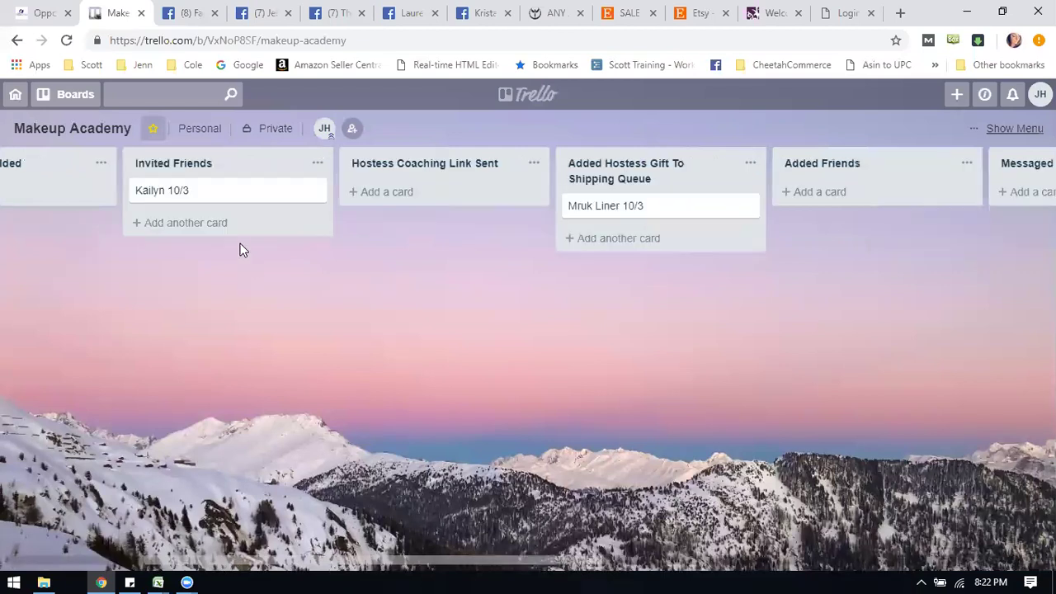
pyautogui.moveTo(226, 196); pyautogui.dragTo(679, 217)
# Move the "Liner 10/3" hostess card from Added Hostess Gift To Shipping Queue through Added Friends to Messaged Attendees.
pyautogui.moveTo(394, 562); pyautogui.dragTo(595, 548)
pyautogui.moveTo(126, 238); pyautogui.dragTo(281, 170)
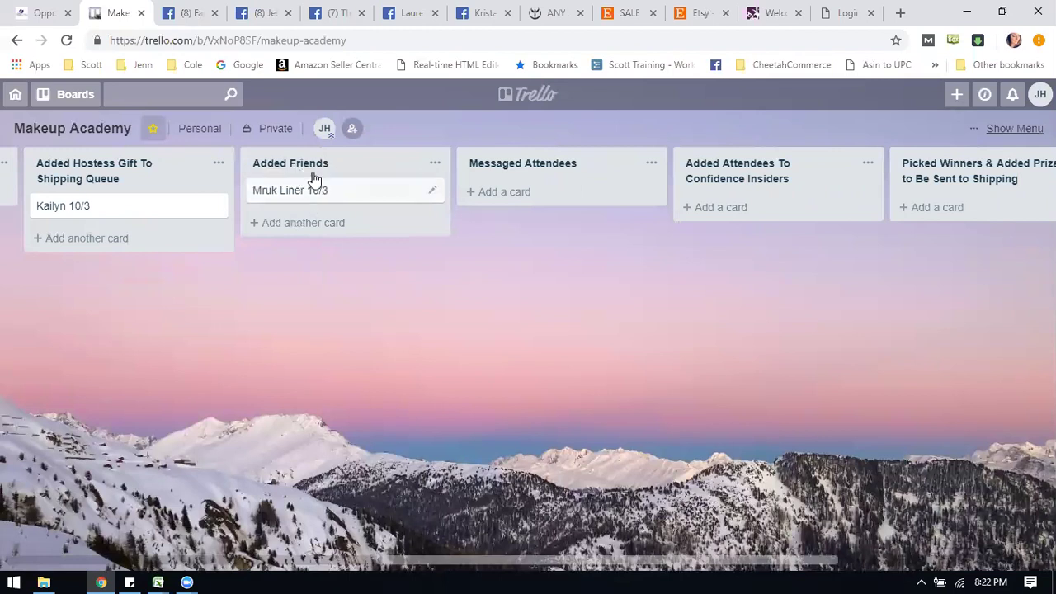
pyautogui.moveTo(314, 196); pyautogui.dragTo(528, 198)
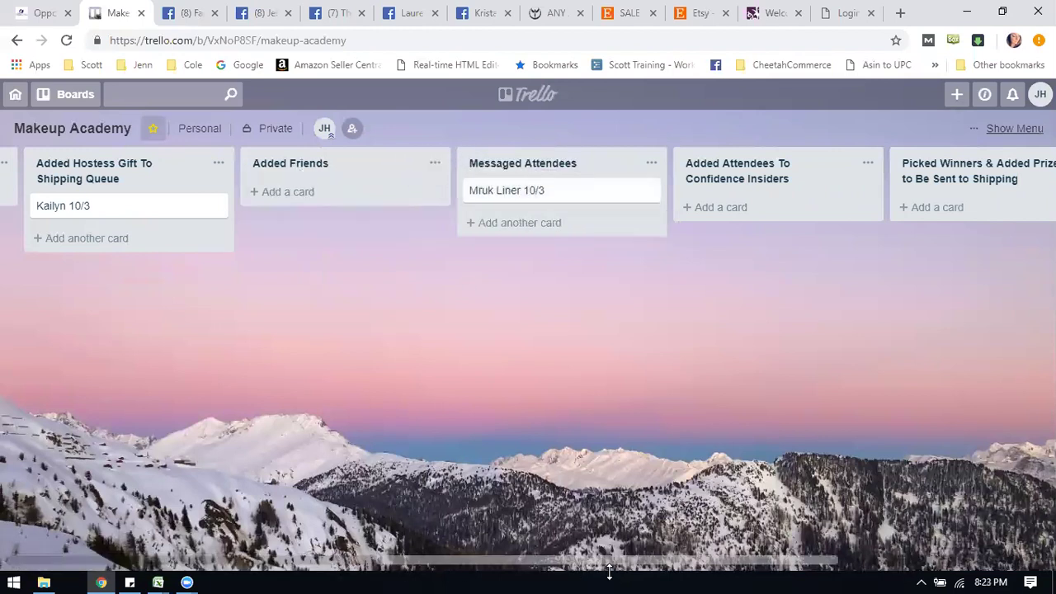
# Move the "Liner 10/3" hostess card through Added Attendees To Confidence Insiders and Picked Winners & Added Prizes to Be Sent to Shipping to Party Closed.
pyautogui.moveTo(609, 569); pyautogui.dragTo(733, 567)
pyautogui.moveTo(335, 193); pyautogui.dragTo(558, 200)
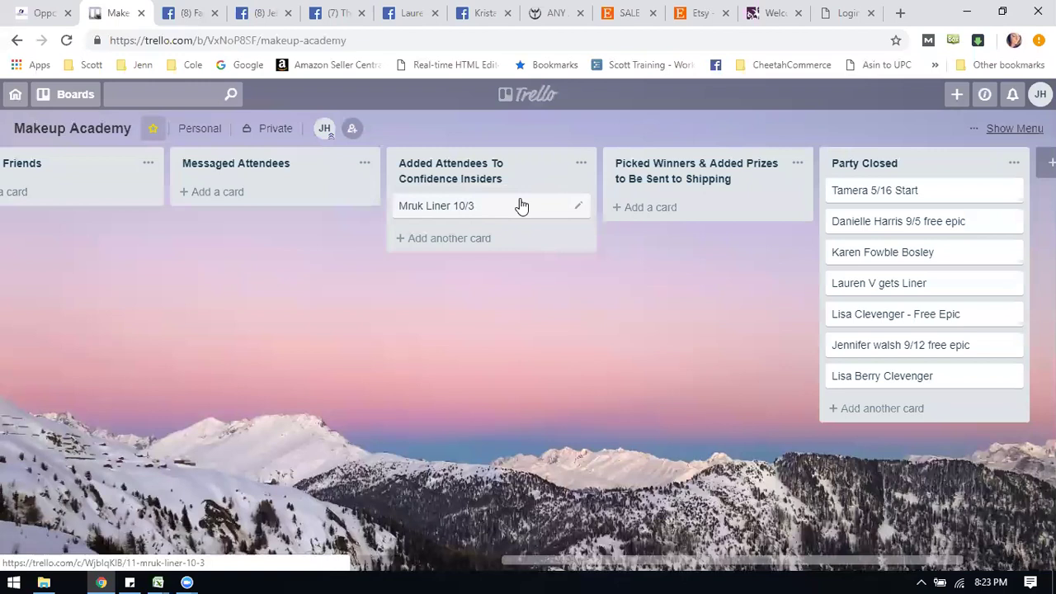
pyautogui.moveTo(520, 205); pyautogui.dragTo(733, 200)
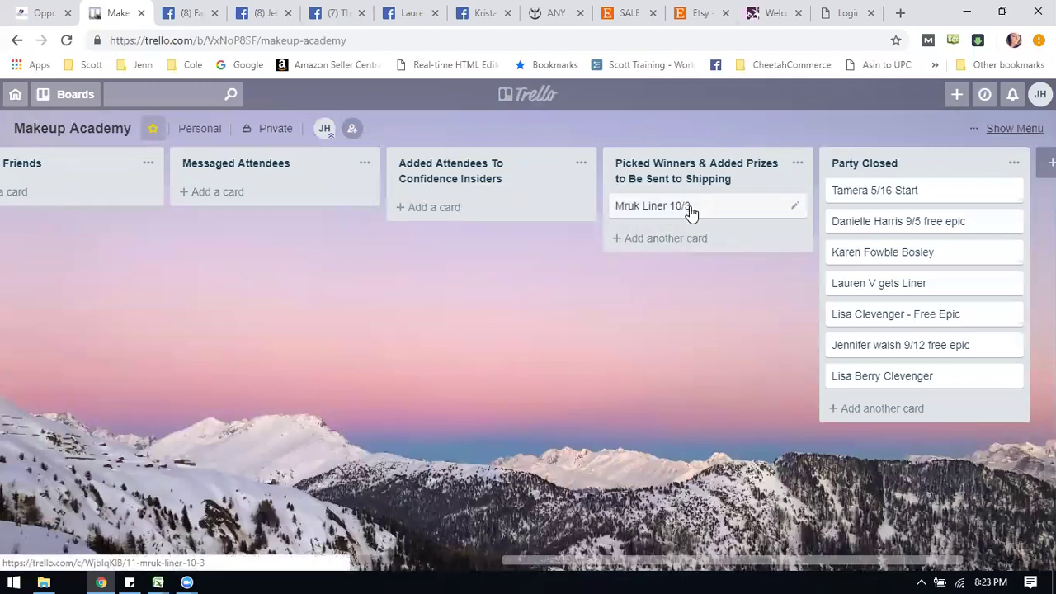
pyautogui.moveTo(692, 212)
pyautogui.mouseDown()
pyautogui.moveTo(915, 179)
pyautogui.moveTo(662, 206)
pyautogui.moveTo(793, 174)
pyautogui.moveTo(786, 205)
pyautogui.moveTo(907, 204)
pyautogui.mouseUp()
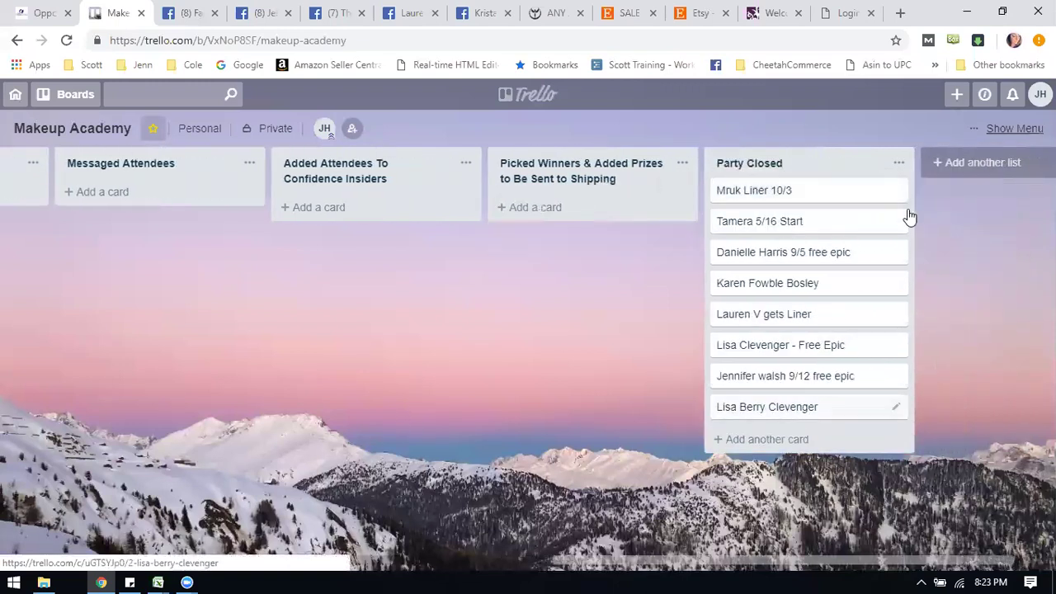
# Archive both 10/3 hostess cards, one in Party Closed and the other in Added Hostess Gift To Shipping Queue.
pyautogui.click(896, 192)
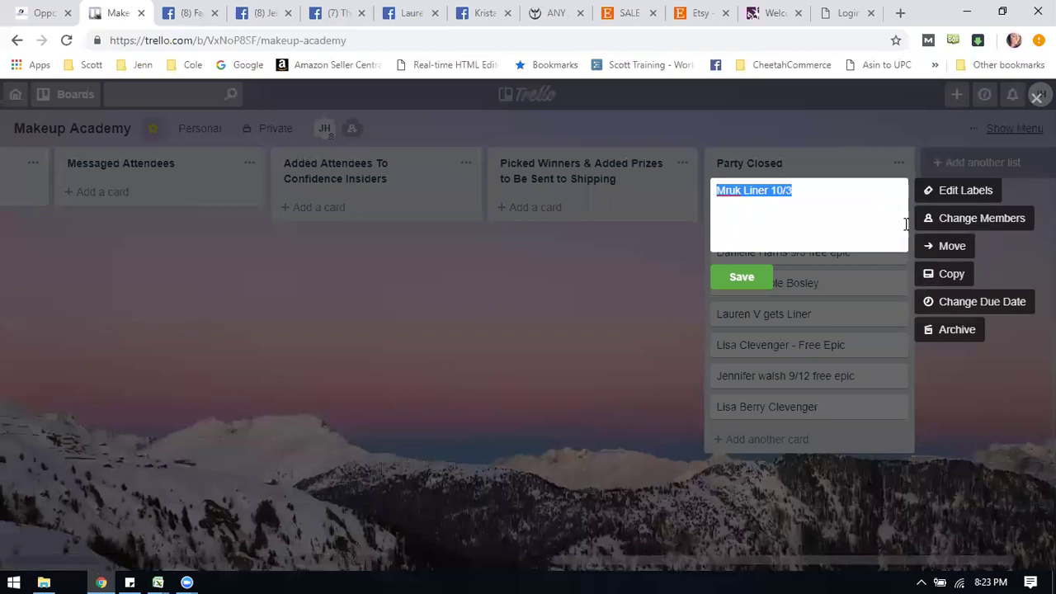
pyautogui.click(961, 331)
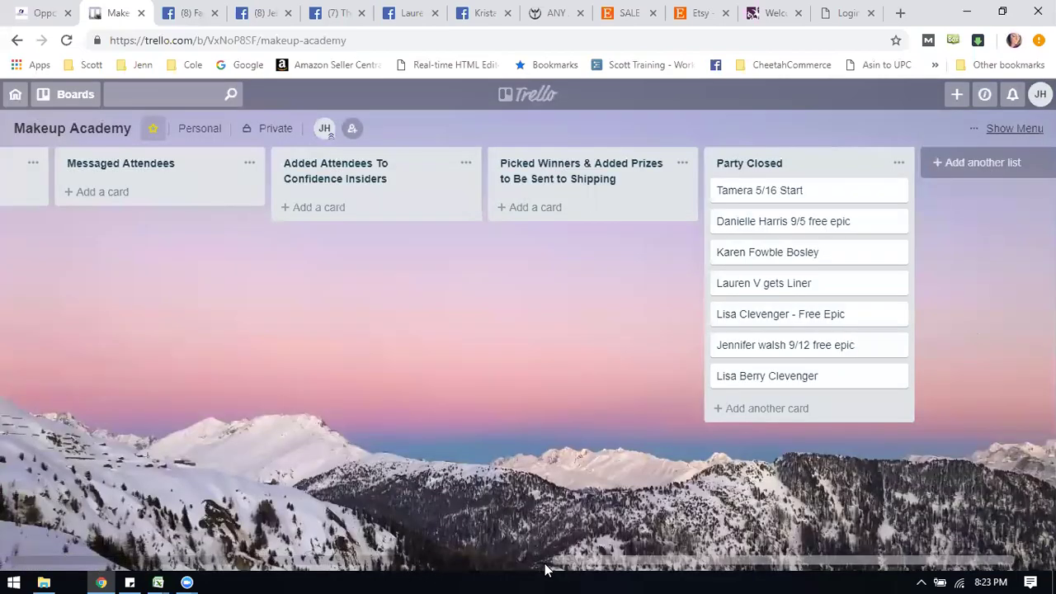
pyautogui.hscroll(-10, 566, 565)
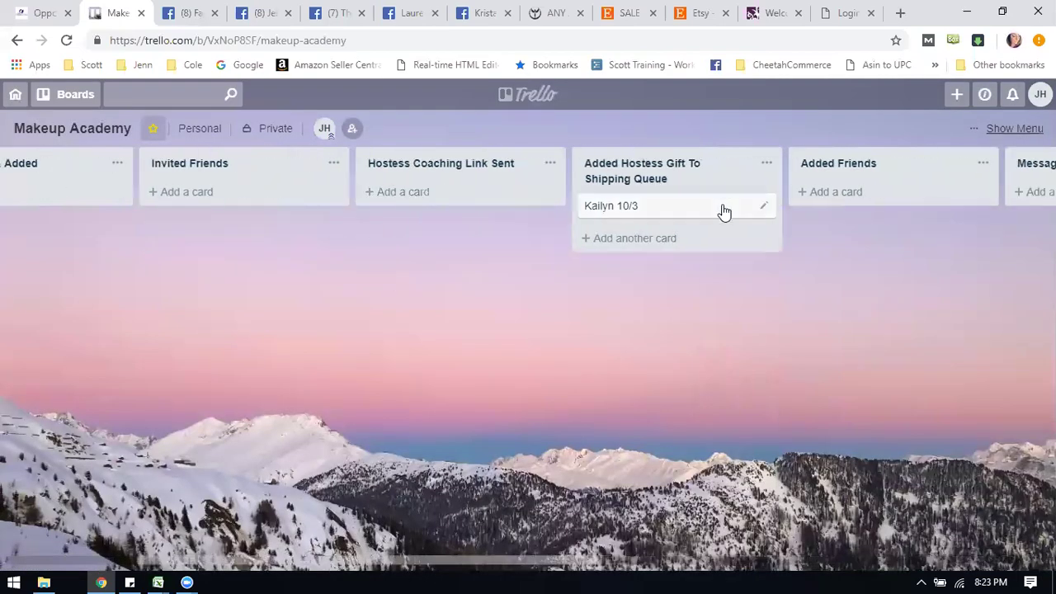
pyautogui.click(765, 208)
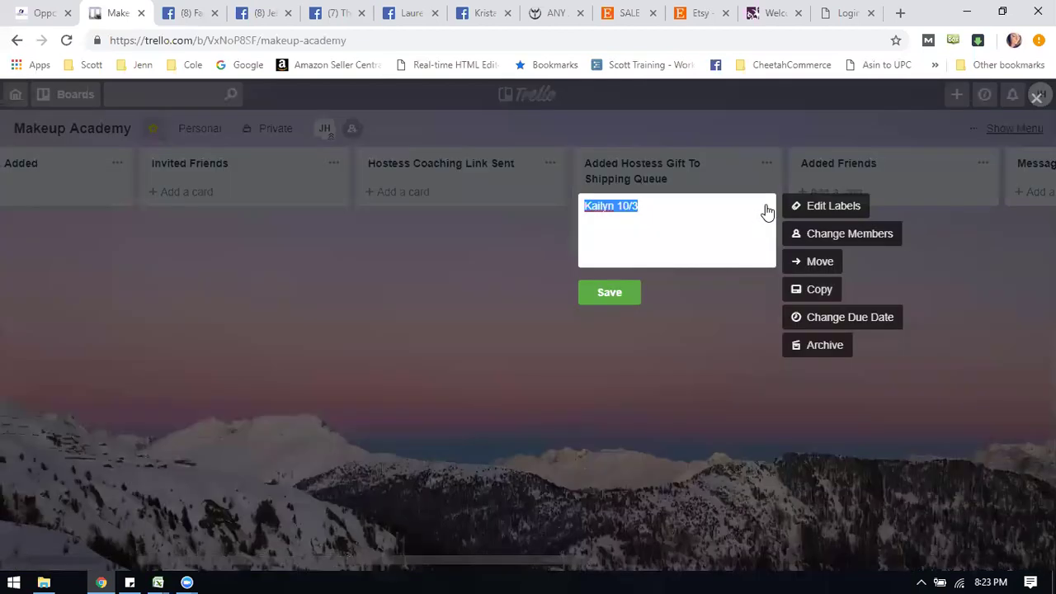
pyautogui.click(832, 346)
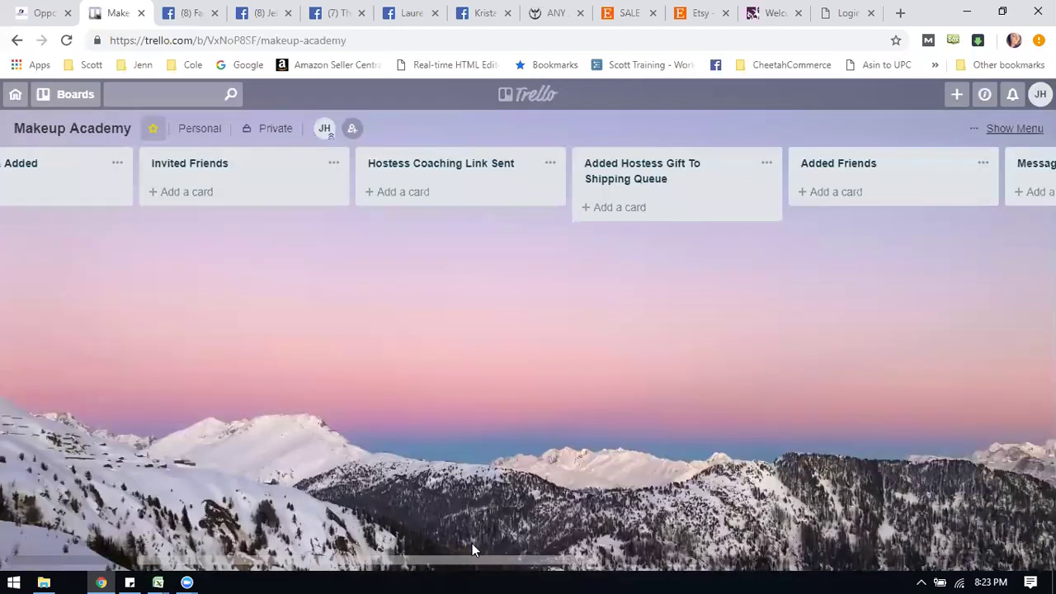
pyautogui.hscroll(-3, 466, 569)
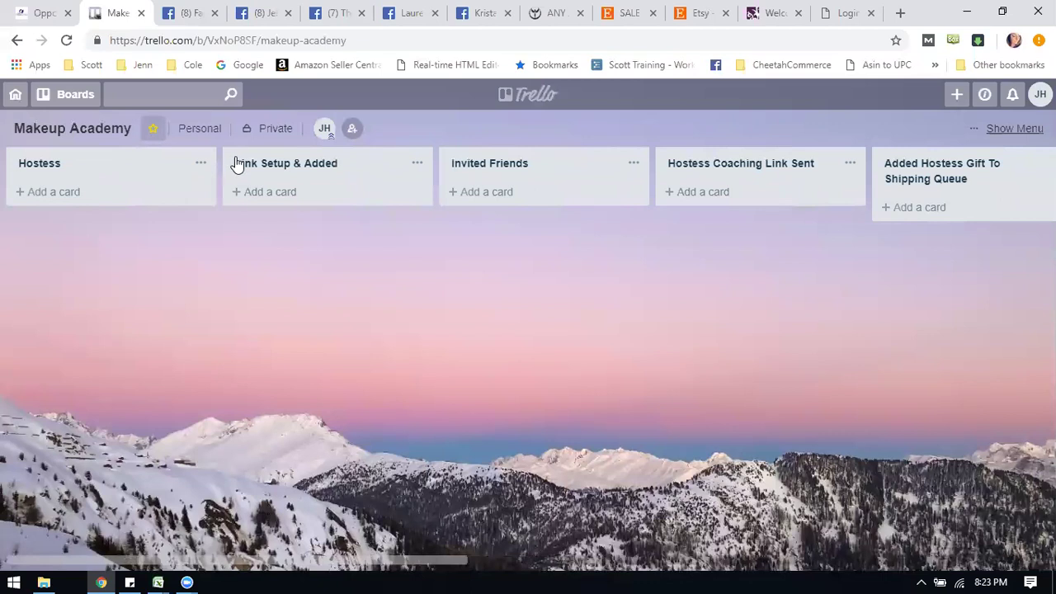
# Copy the New Presenter Checklist Master board with its cards kept, titling the private copy with the presenter's first name and "New Presentr".
pyautogui.click(16, 94)
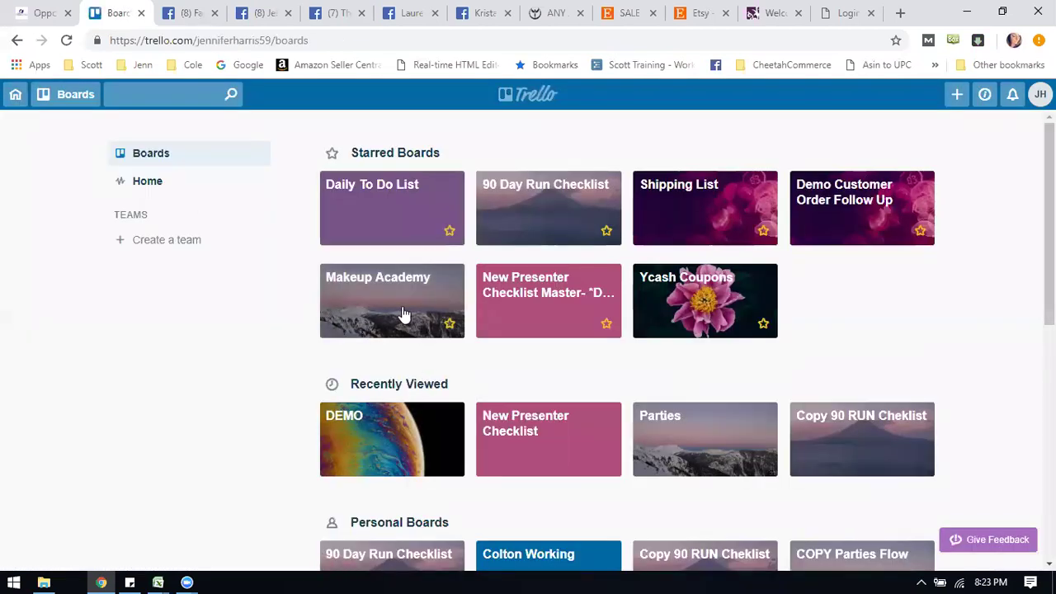
pyautogui.click(512, 290)
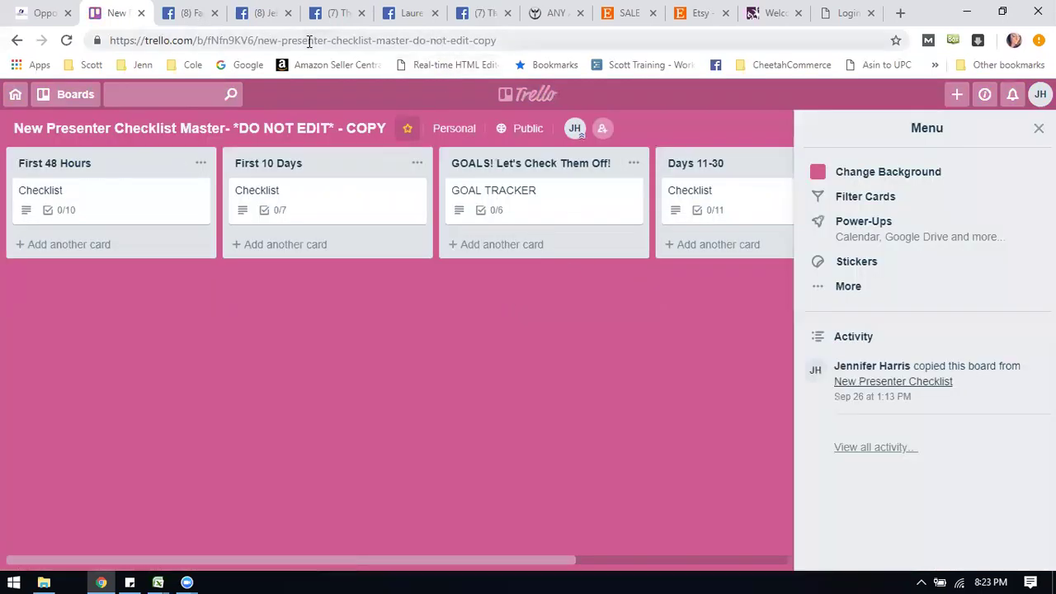
pyautogui.click(1033, 134)
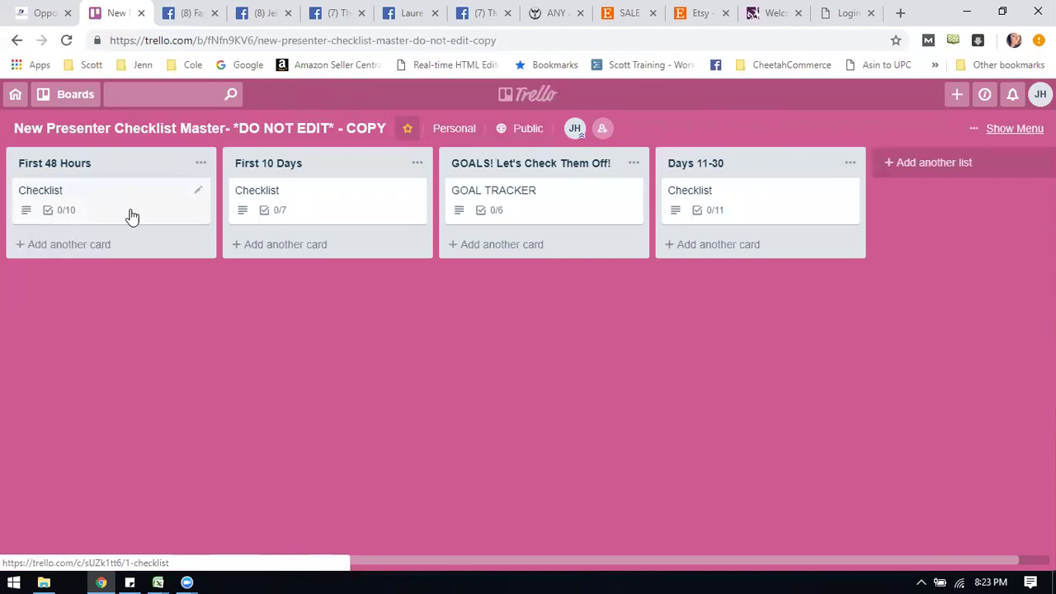
pyautogui.click(999, 131)
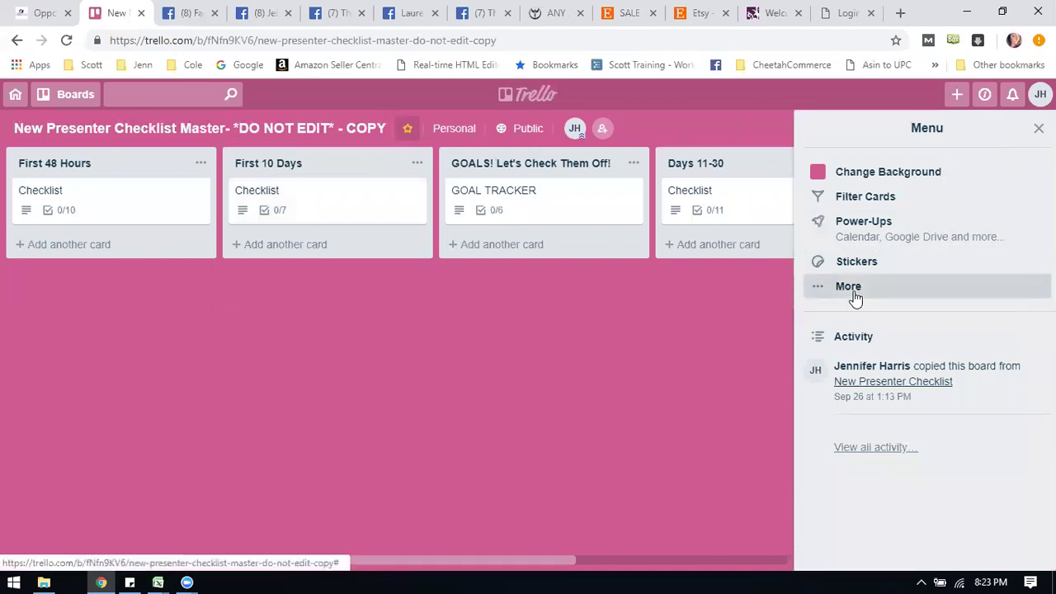
pyautogui.click(855, 299)
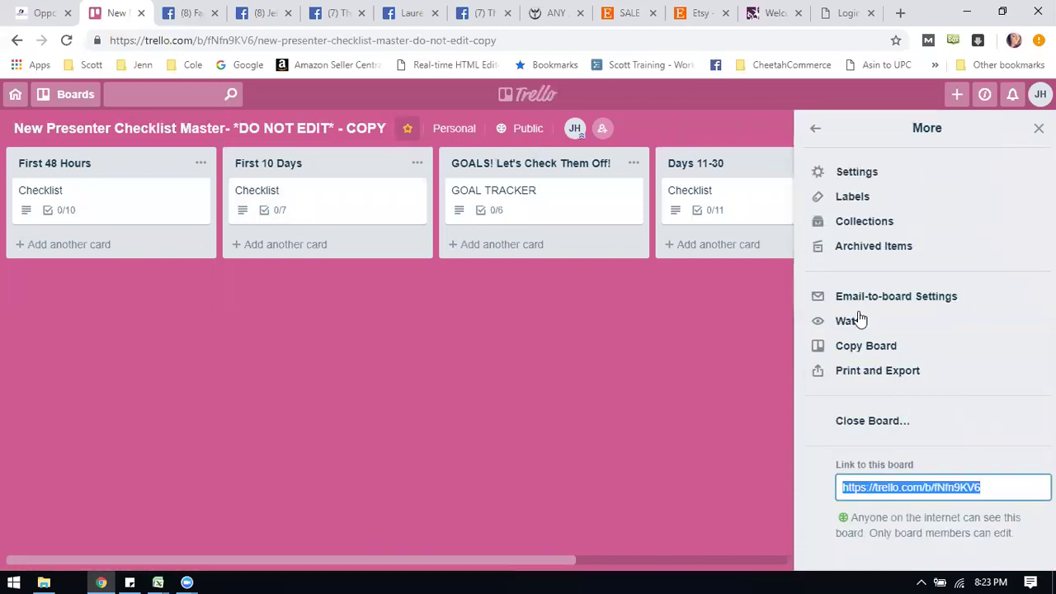
pyautogui.click(880, 348)
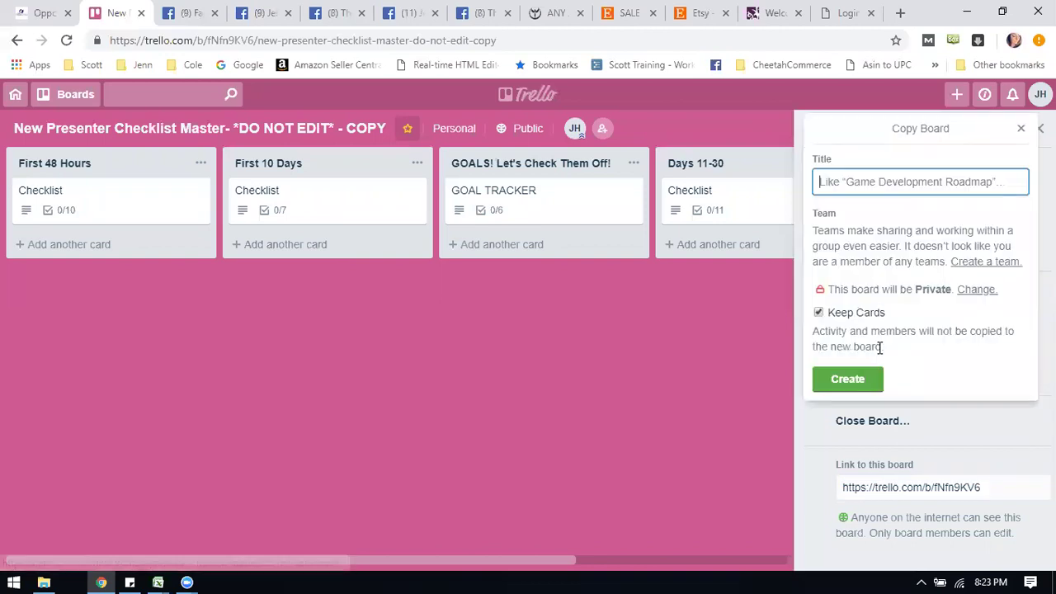
pyautogui.click(887, 181)
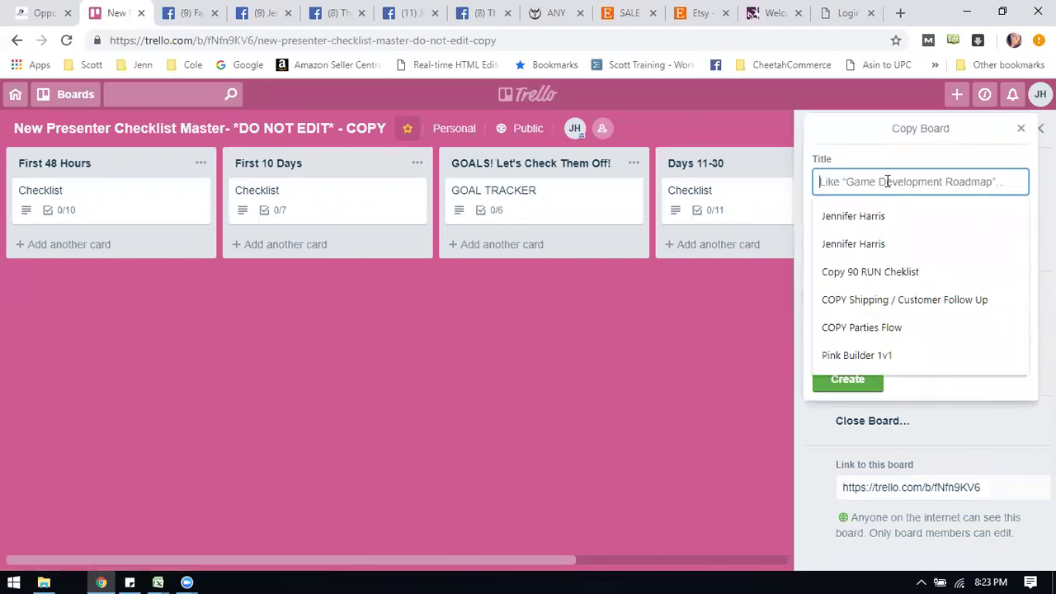
pyautogui.write('Eileen New Presentr')
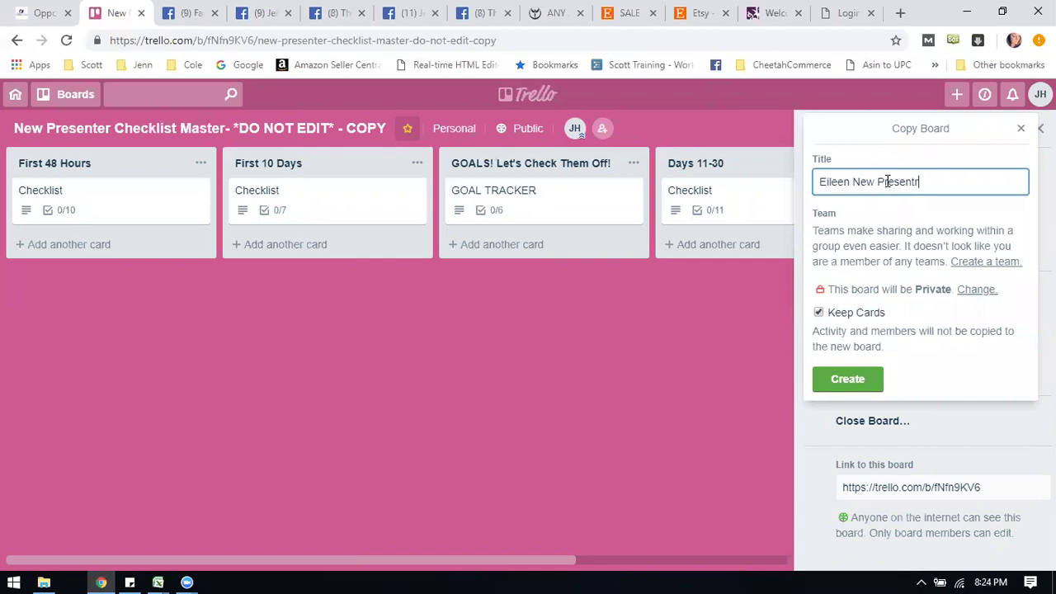
pyautogui.click(866, 379)
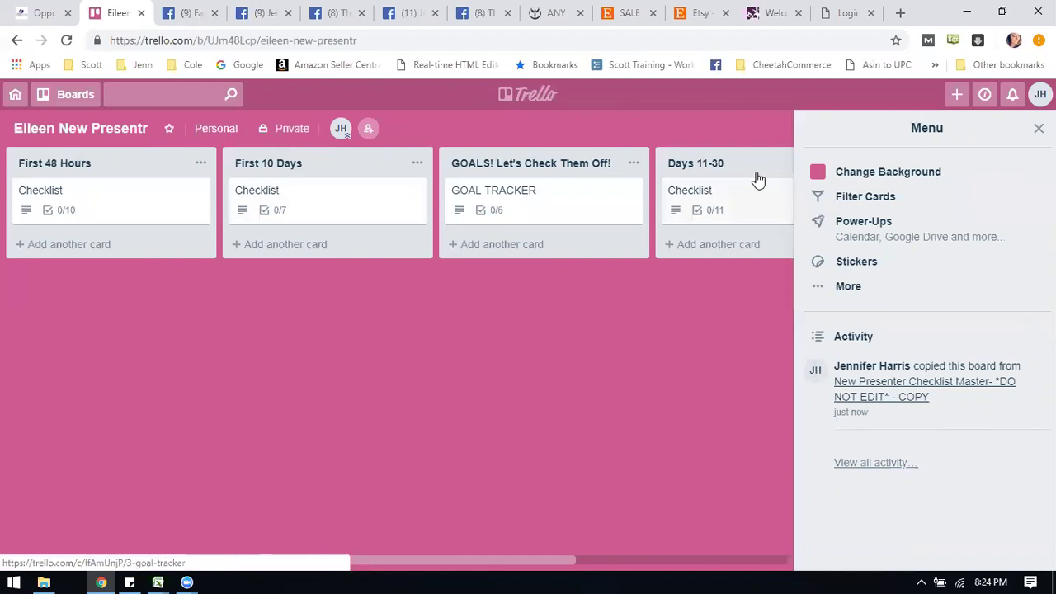
pyautogui.click(1039, 129)
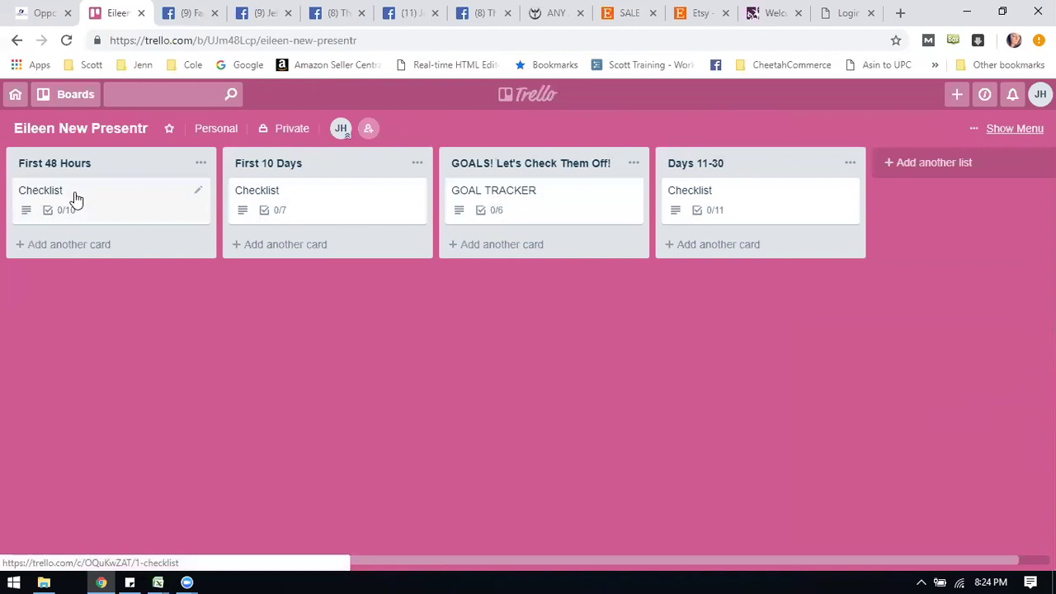
# Reopen the copied New Presentr board from the boards overview and review the items in the First 48 Hours Checklist card.
pyautogui.click(18, 94)
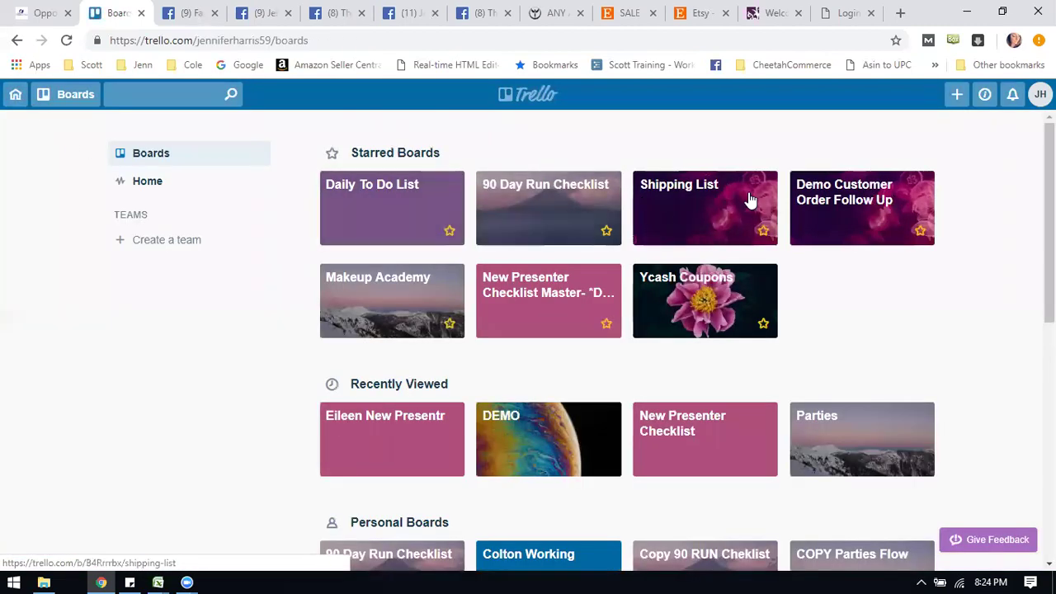
pyautogui.scroll(-2, 358, 309)
pyautogui.click(386, 291)
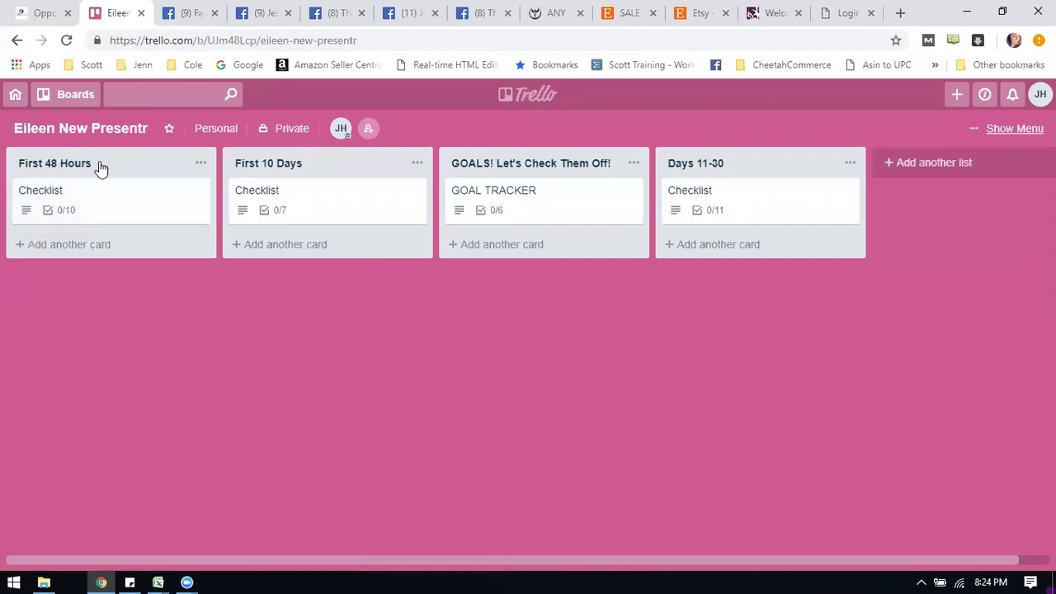
pyautogui.click(96, 212)
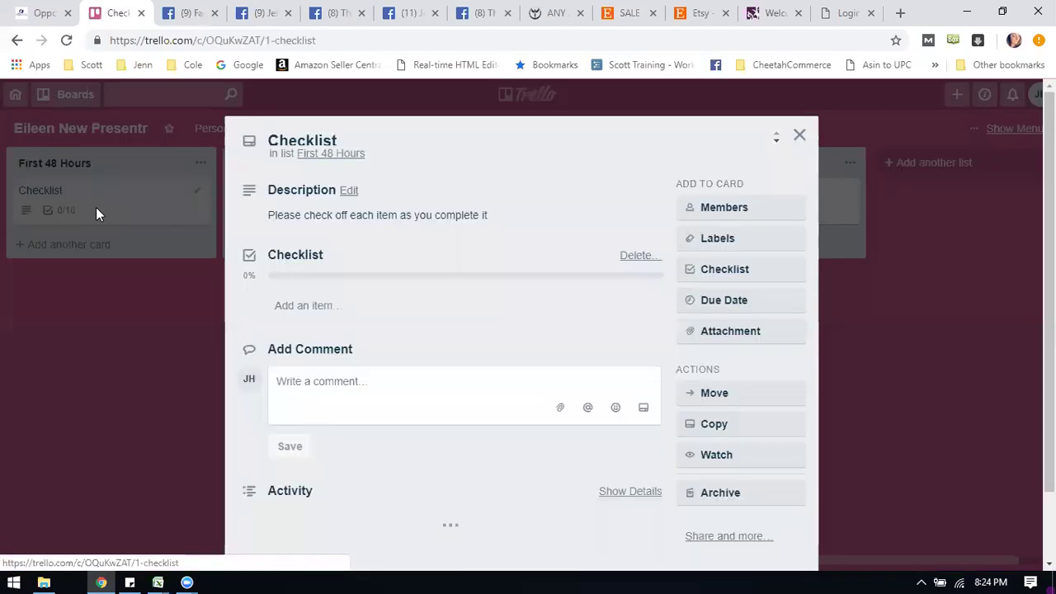
pyautogui.scroll(-3, 314, 198)
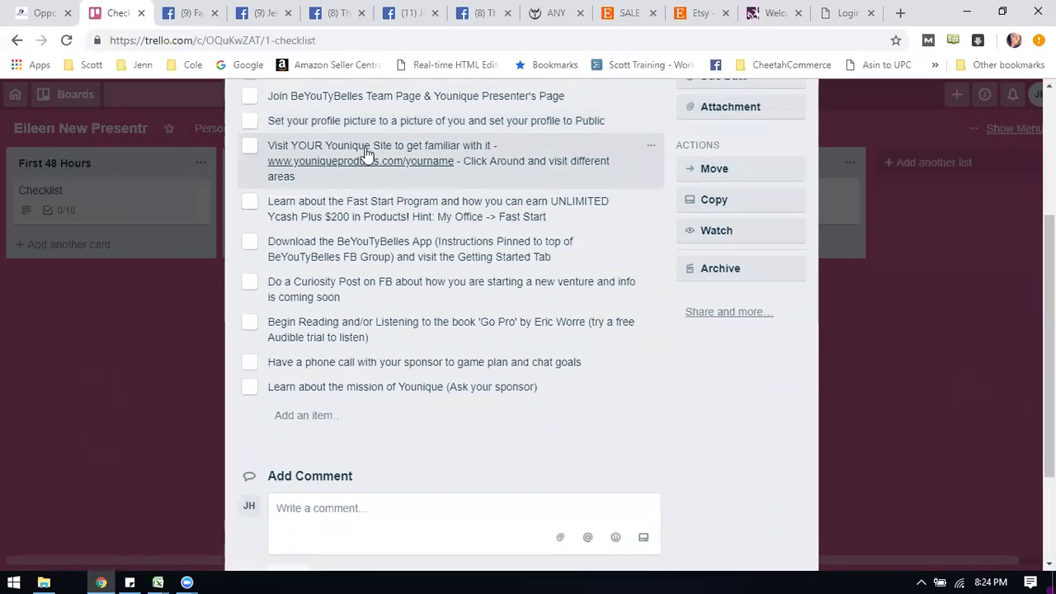
pyautogui.scroll(1, 366, 154)
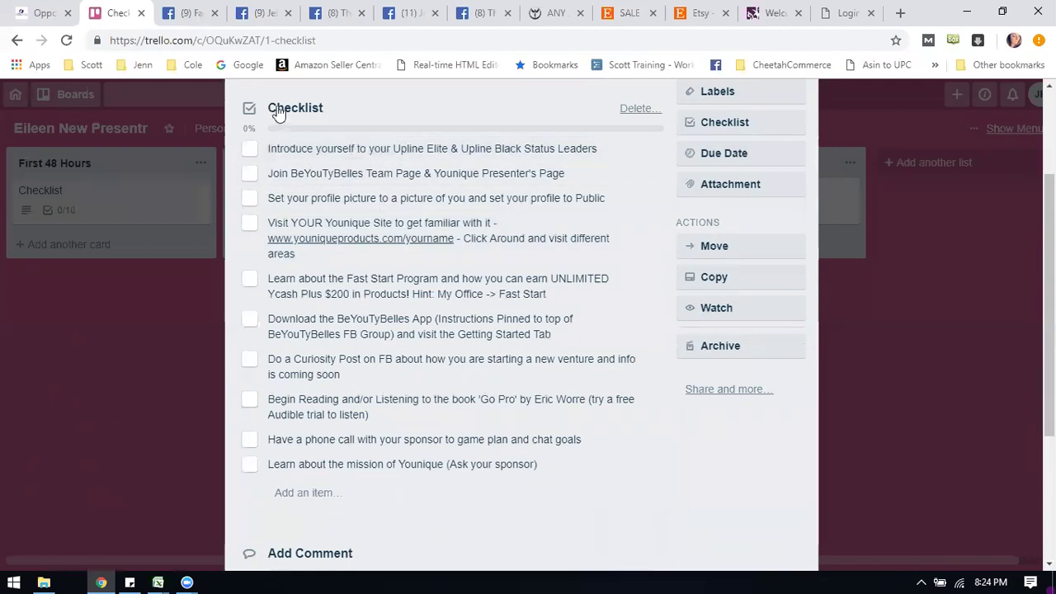
# Mark the first three checklist items complete: introducing yourself to upline leaders, joining the team pages, and setting the profile picture.
pyautogui.click(250, 152)
pyautogui.click(250, 175)
pyautogui.click(252, 207)
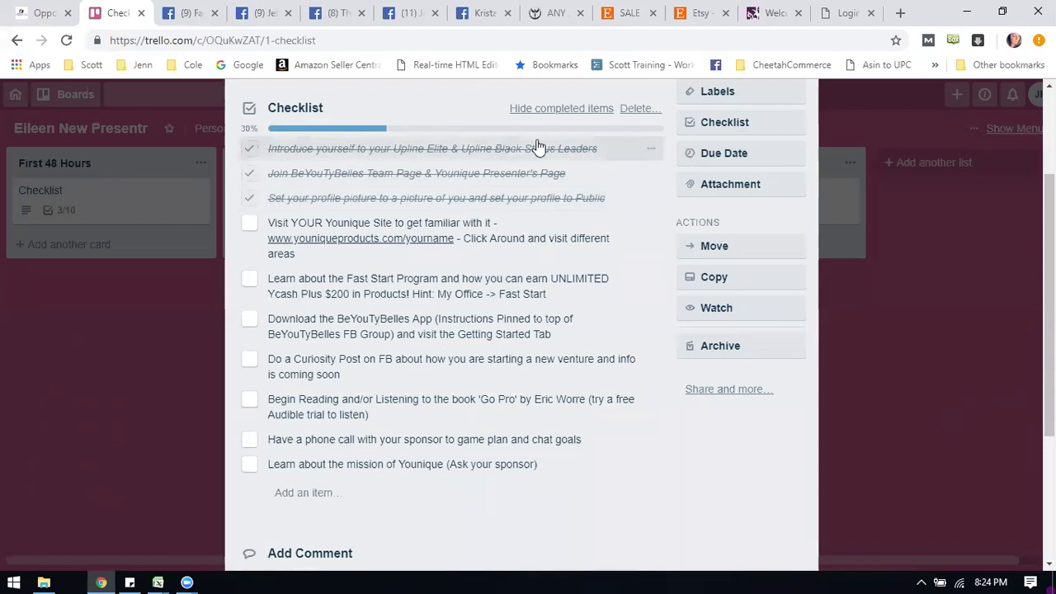
pyautogui.scroll(-1, 479, 349)
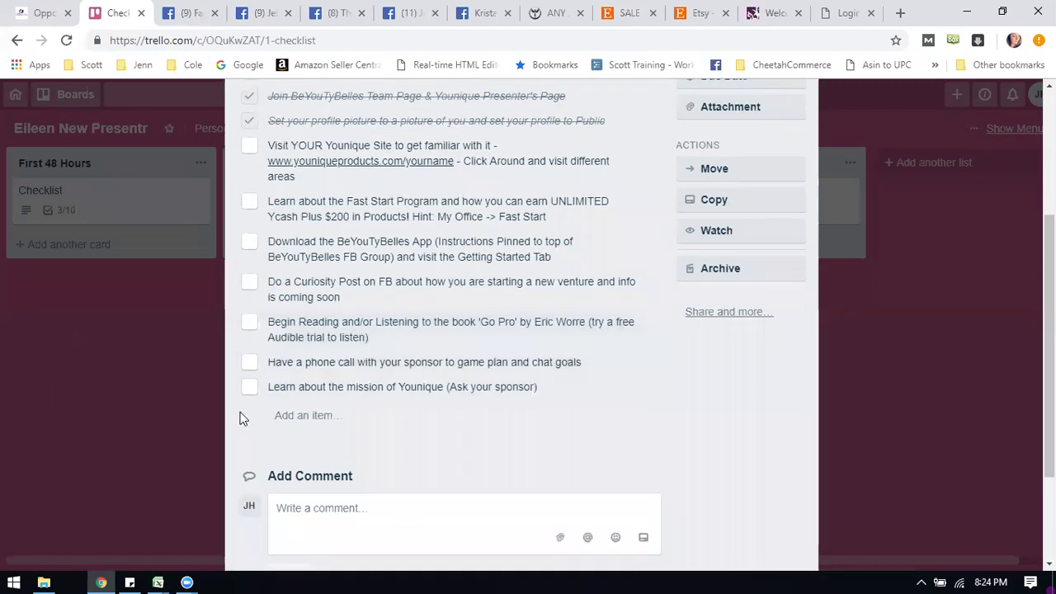
# Mark every remaining First 48 Hours checklist item complete except the Facebook Curiosity Post, and close the card.
pyautogui.click(250, 387)
pyautogui.click(250, 362)
pyautogui.click(250, 322)
pyautogui.click(249, 241)
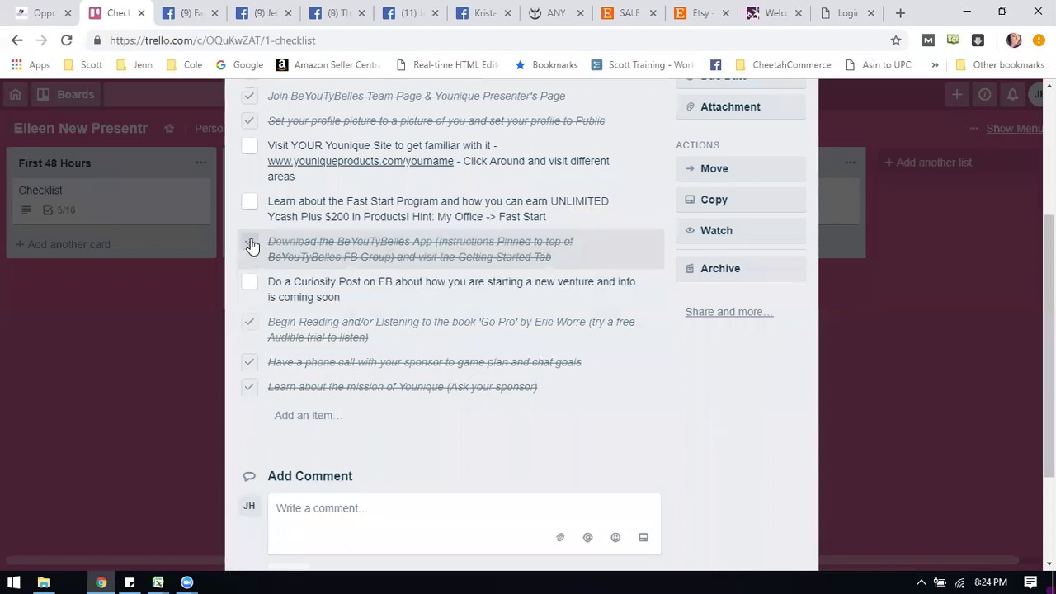
pyautogui.click(250, 156)
pyautogui.click(249, 203)
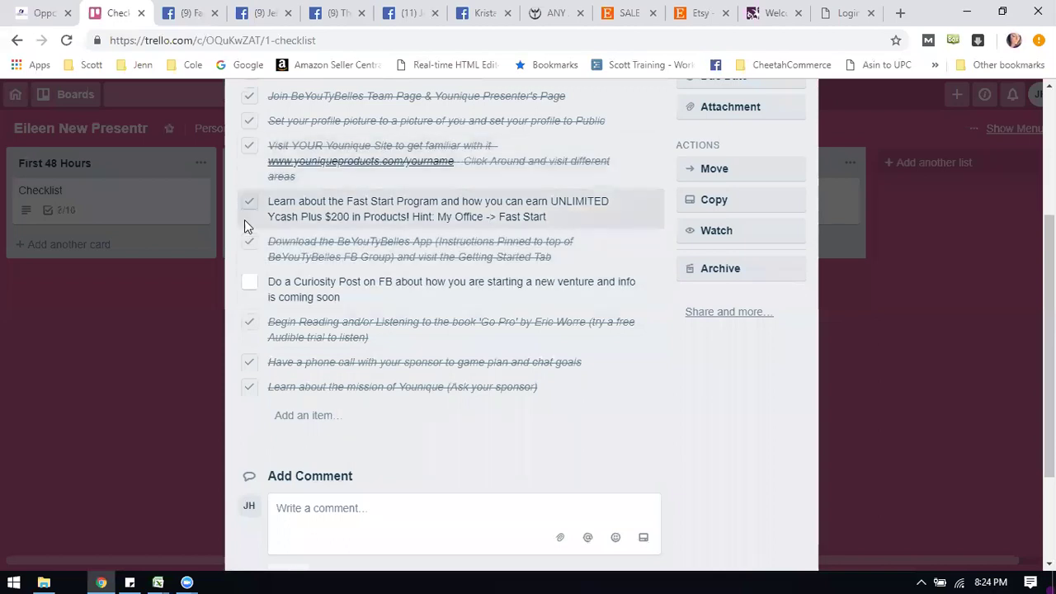
pyautogui.scroll(3, 618, 353)
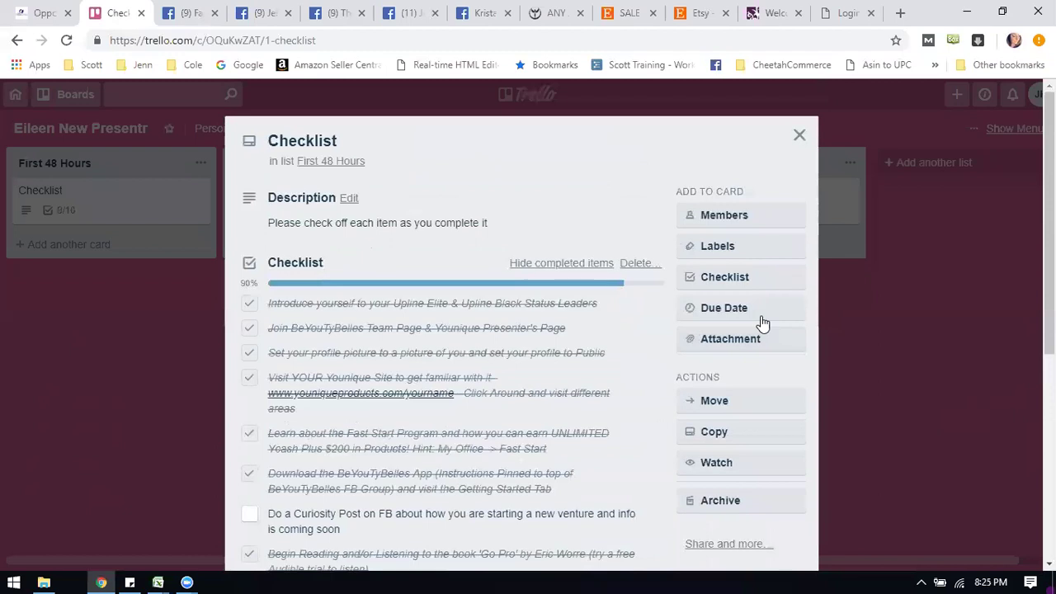
pyautogui.click(799, 135)
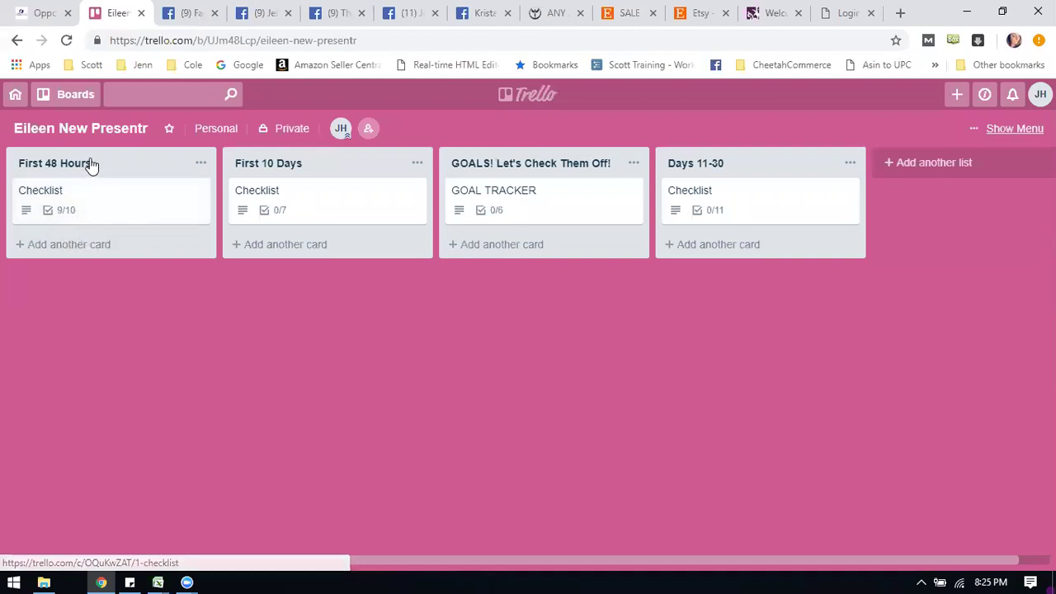
# Reopen the First 48 Hours Checklist card, examine which item is still outstanding, and close the card.
pyautogui.click(63, 212)
pyautogui.scroll(-3, 357, 355)
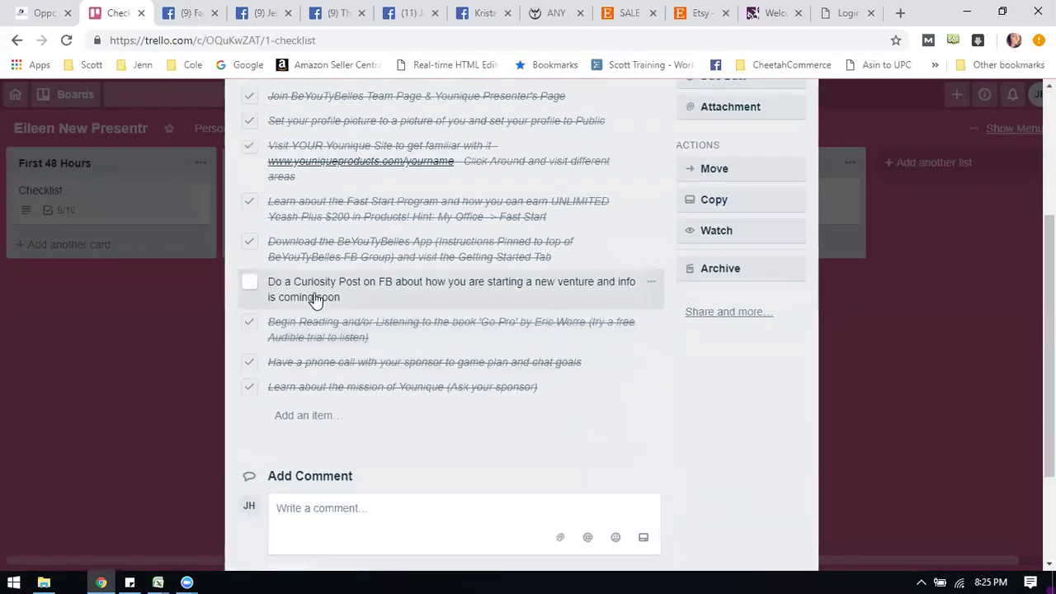
pyautogui.scroll(3, 313, 299)
pyautogui.scroll(-2, 406, 322)
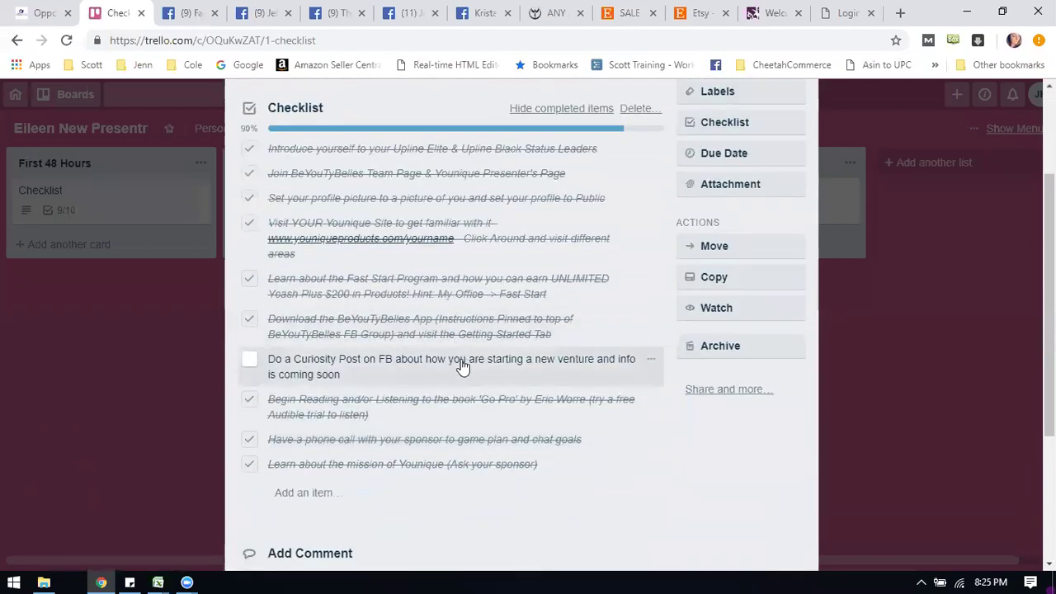
pyautogui.scroll(3, 462, 365)
pyautogui.click(797, 136)
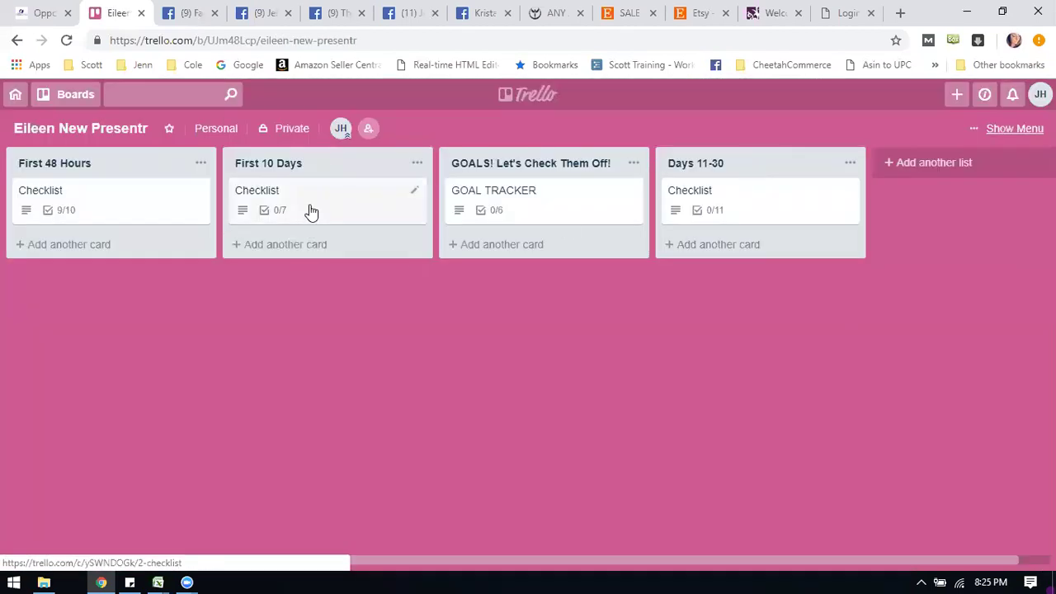
# In the First 10 Days Checklist card, mark the team call, Setup Your Launch Party and Book 5 Parties items complete.
pyautogui.click(311, 210)
pyautogui.scroll(-1, 395, 257)
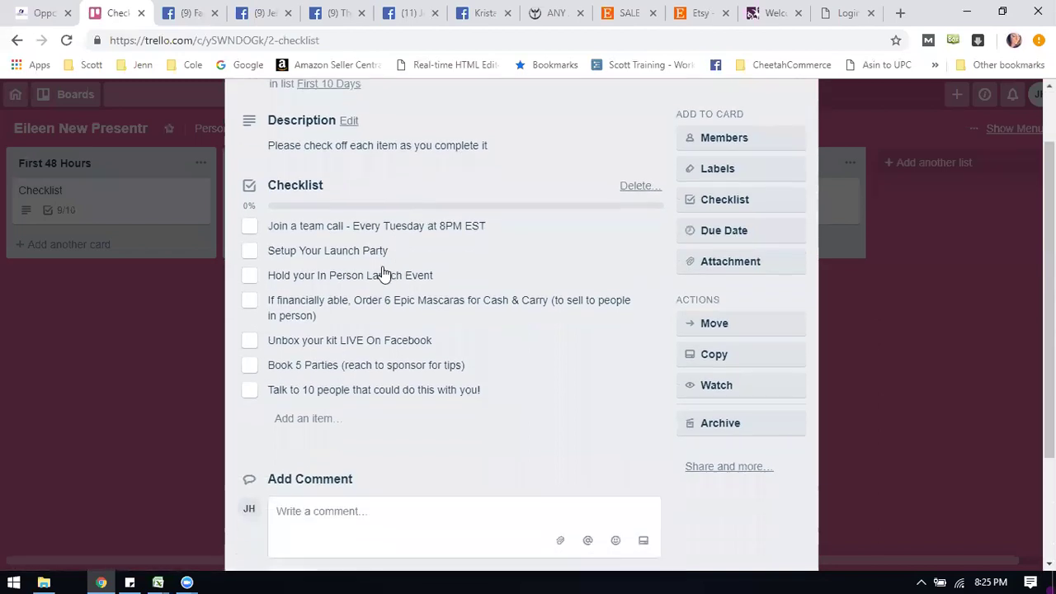
pyautogui.click(248, 228)
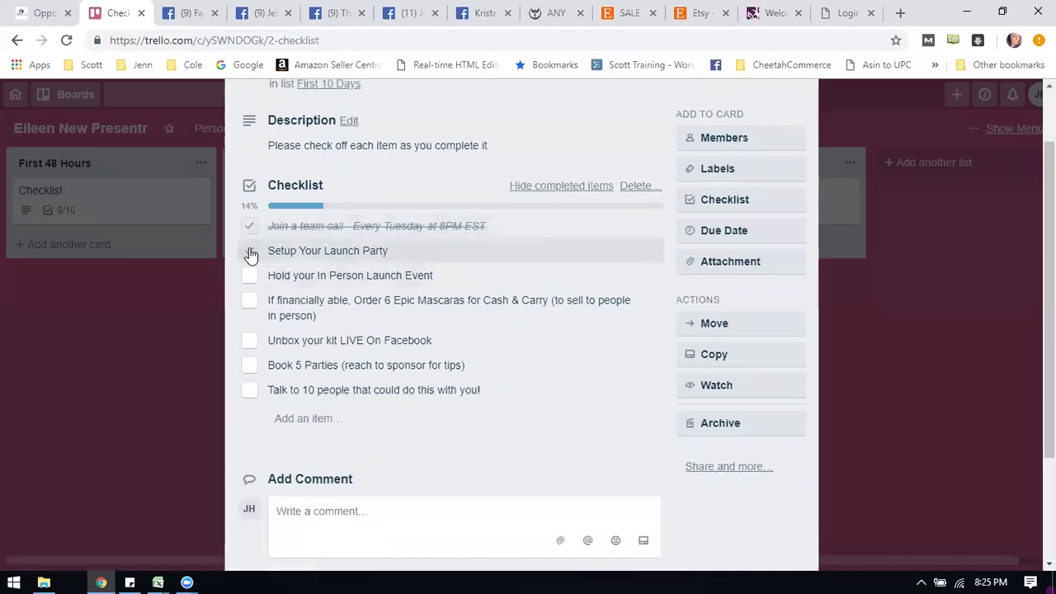
pyautogui.click(249, 252)
pyautogui.click(249, 366)
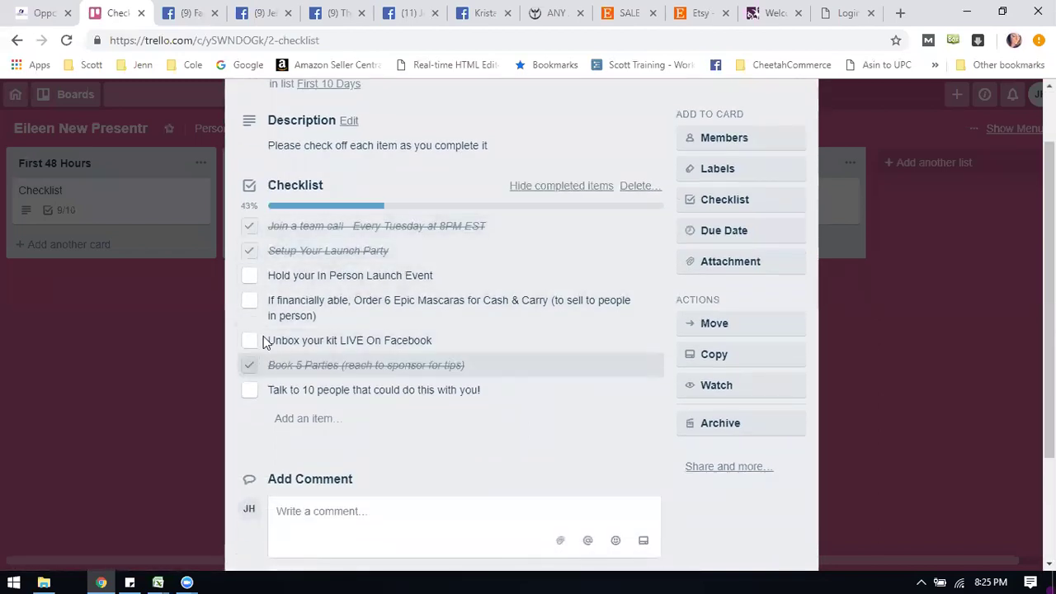
# Set the First 10 Days Checklist card's due date to October 13, 2018 at 12:00 PM.
pyautogui.scroll(-2, 743, 360)
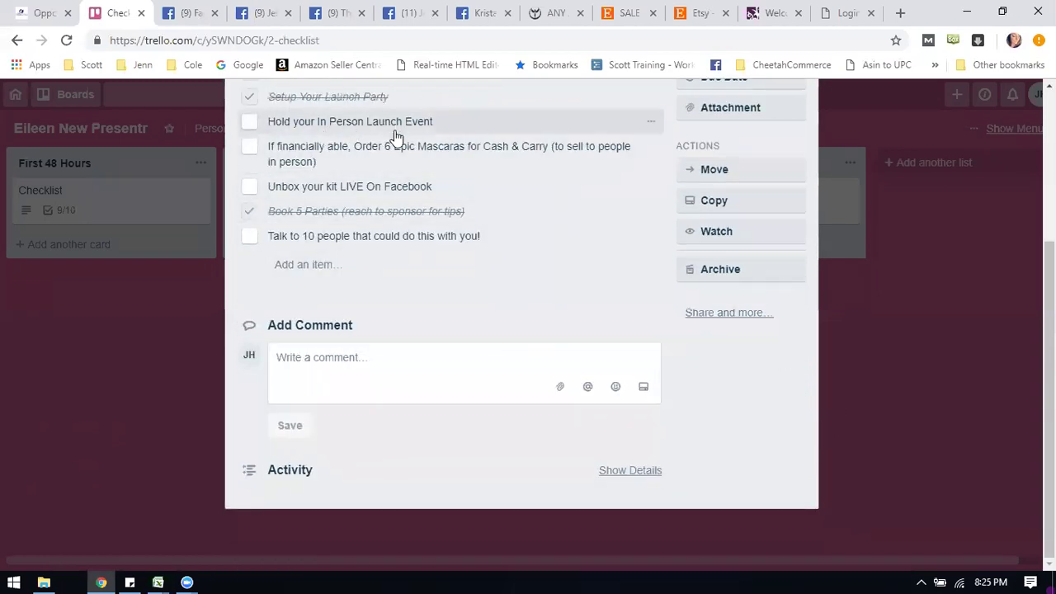
pyautogui.scroll(2, 727, 314)
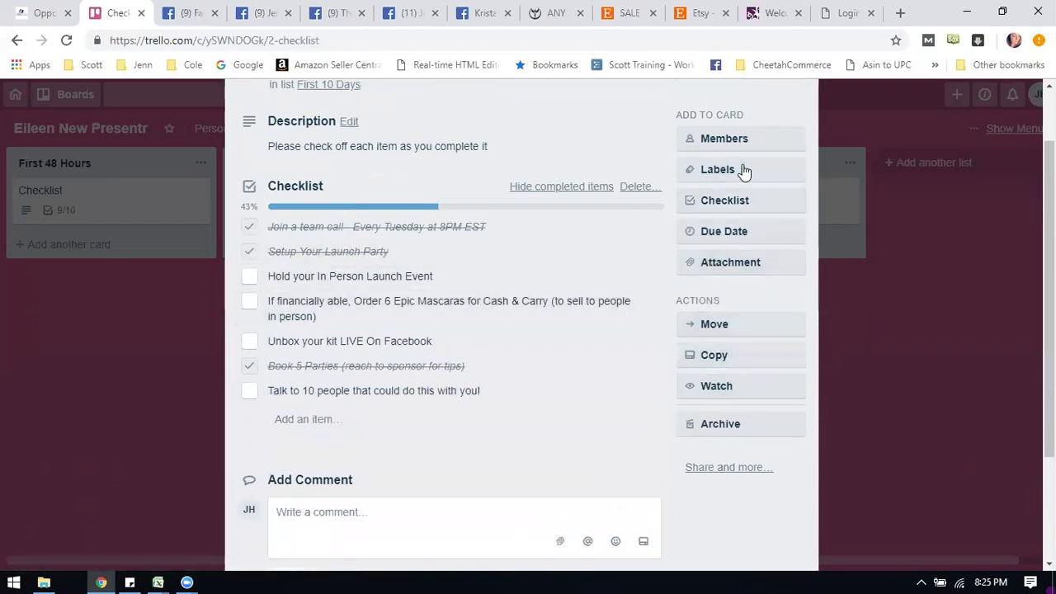
pyautogui.click(745, 231)
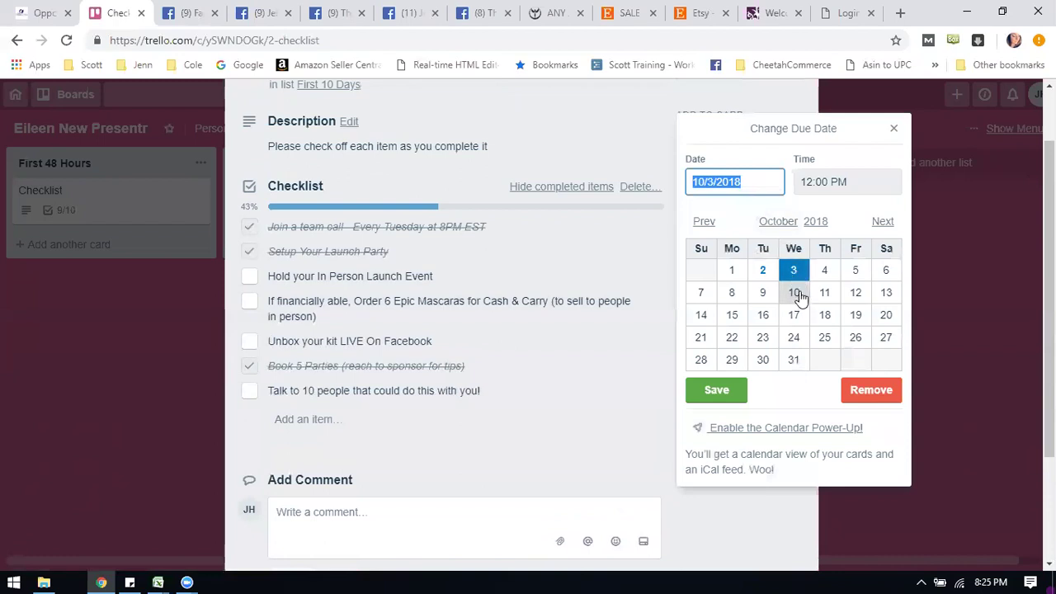
pyautogui.click(886, 292)
pyautogui.click(732, 391)
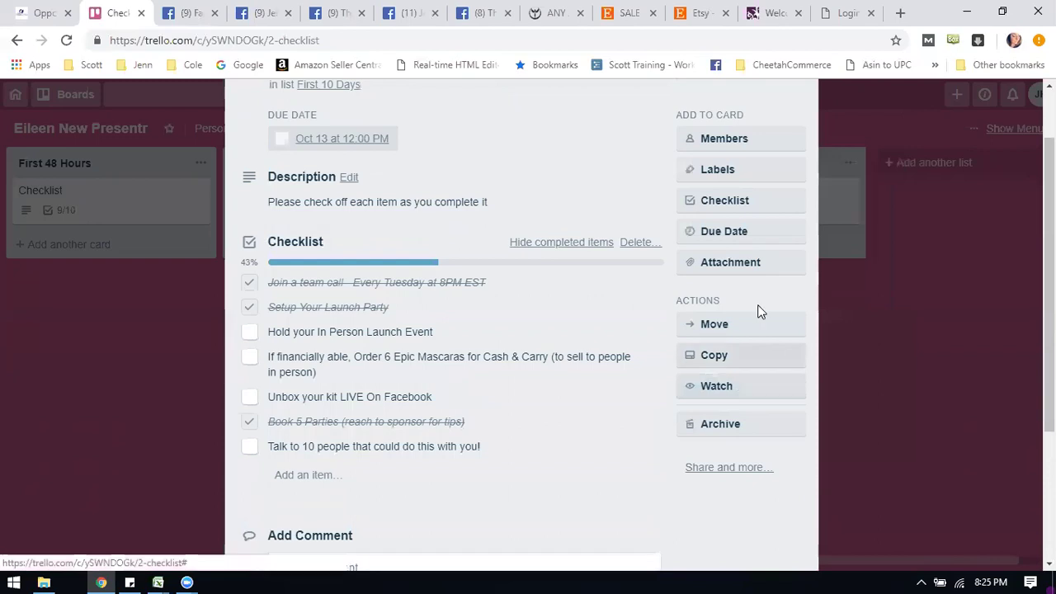
pyautogui.scroll(2, 701, 293)
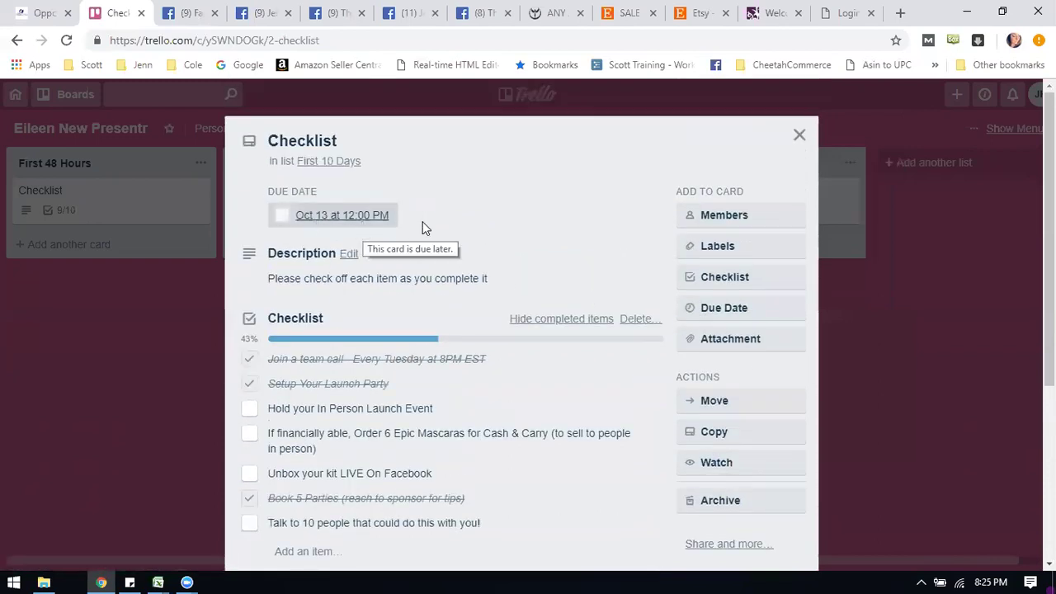
# Look over the attachment sources available for the First 10 Days Checklist card without attaching anything, and close the card.
pyautogui.scroll(-2, 606, 250)
pyautogui.scroll(1, 748, 275)
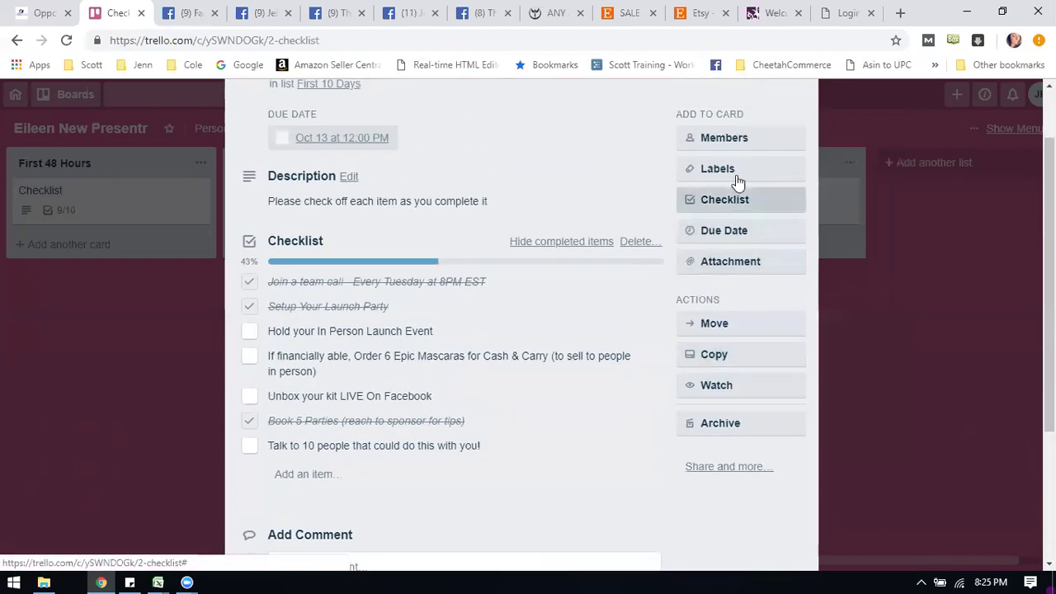
pyautogui.click(746, 260)
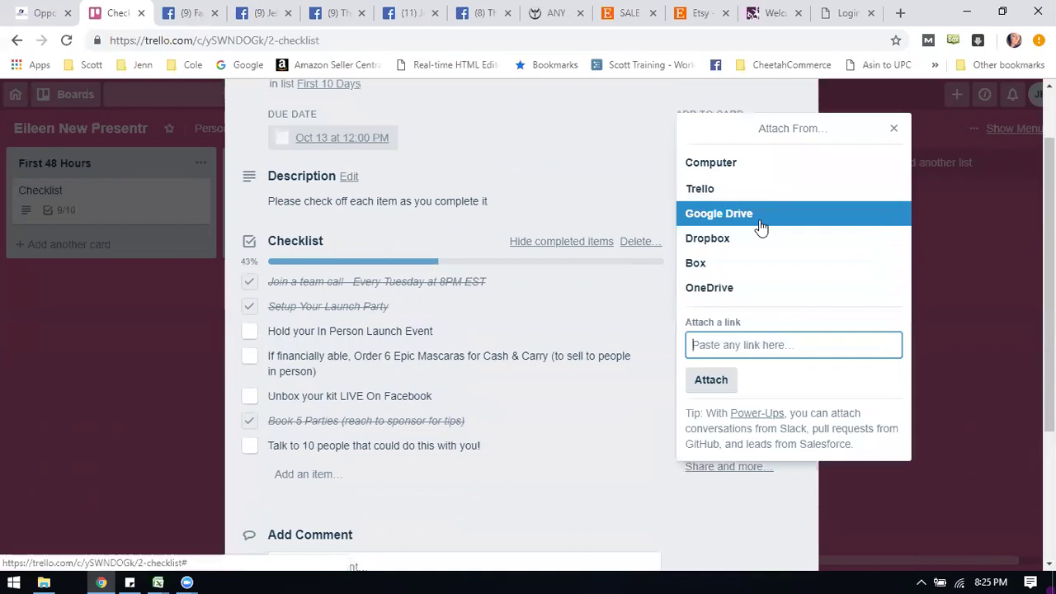
pyautogui.click(894, 130)
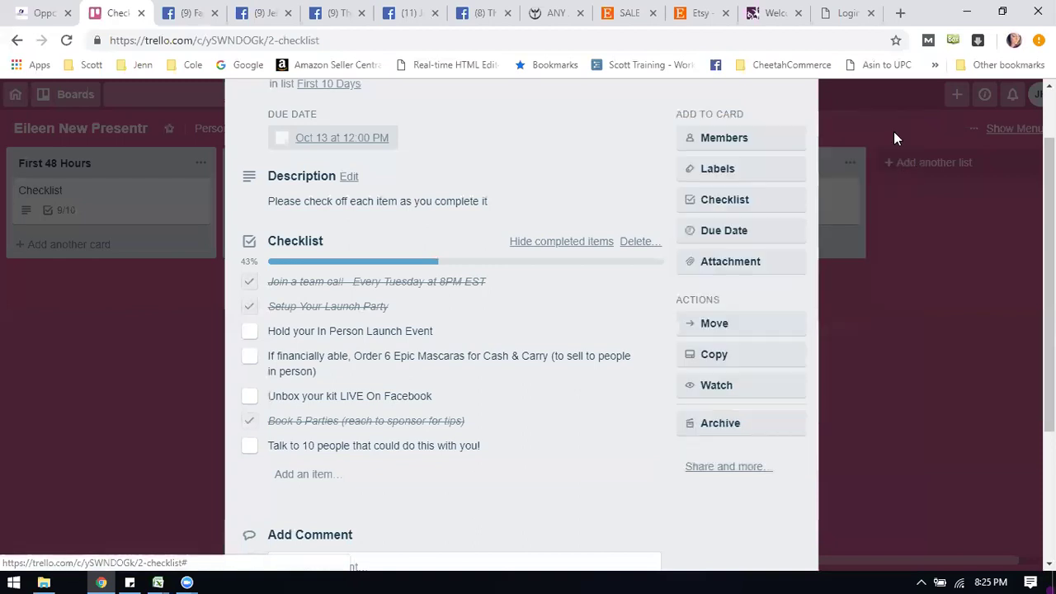
pyautogui.scroll(3, 785, 137)
pyautogui.click(799, 134)
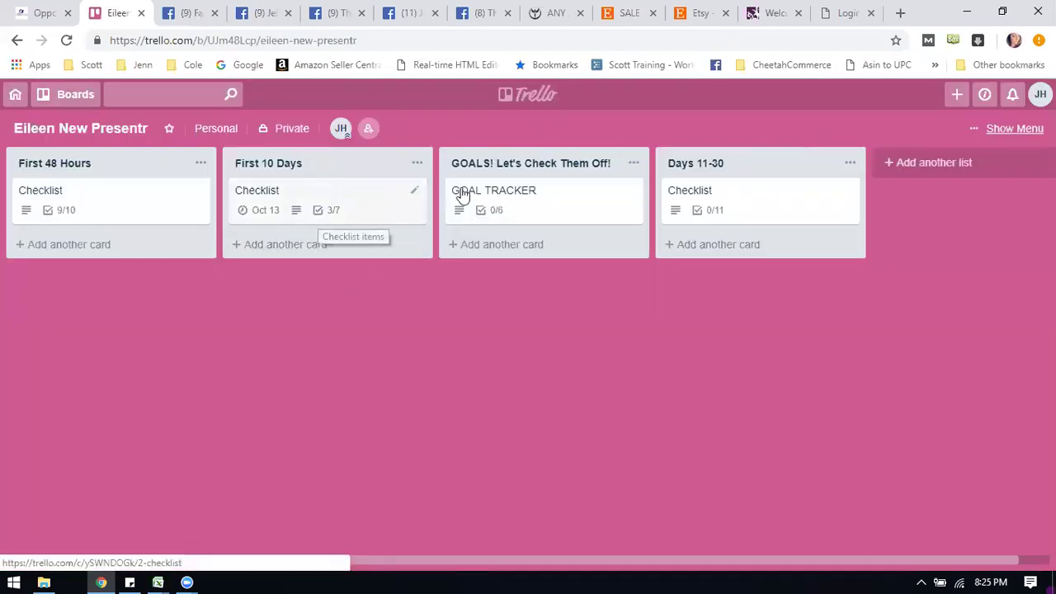
# In the GOAL TRACKER card, mark the $125 PRS and $250 PRS goals complete and close the card.
pyautogui.click(547, 202)
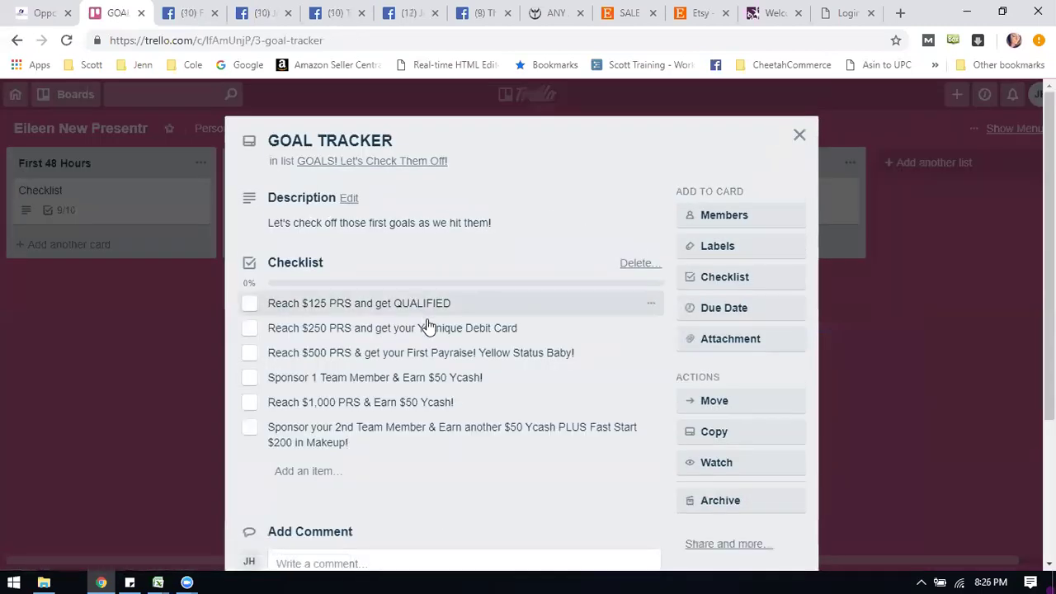
pyautogui.scroll(-2, 413, 321)
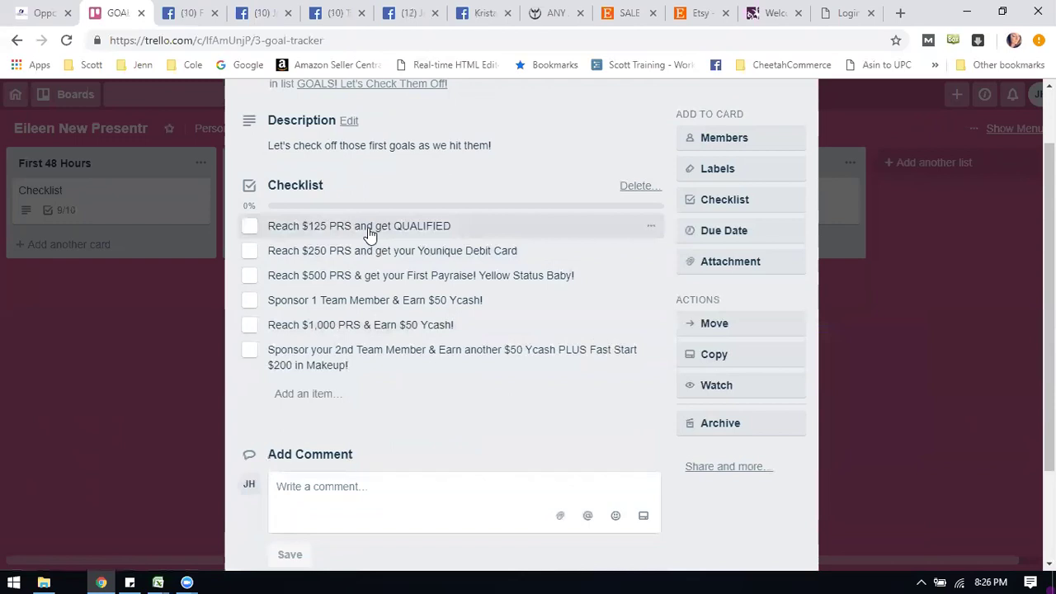
pyautogui.click(249, 231)
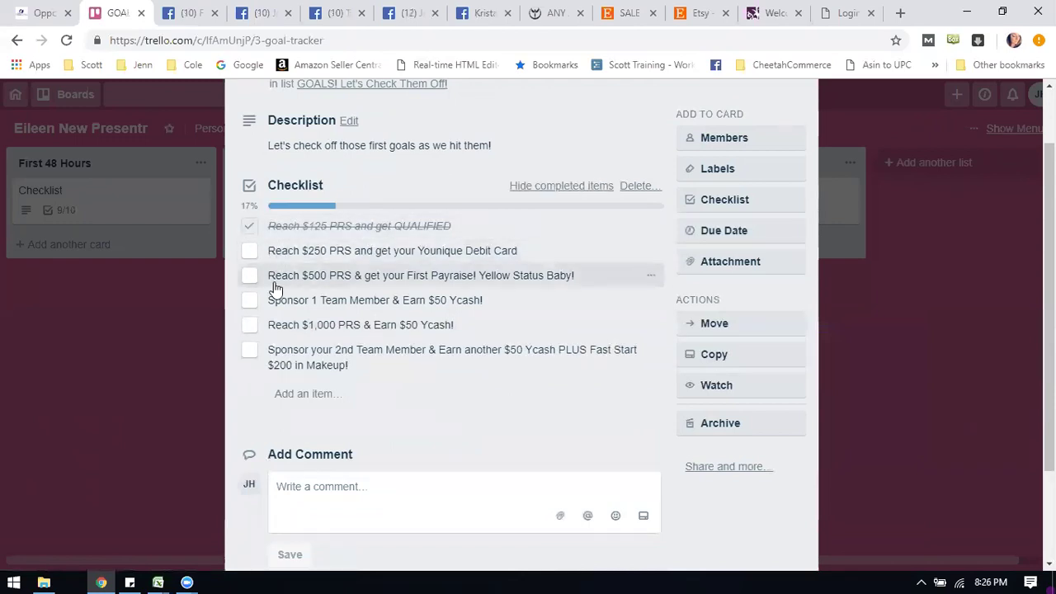
pyautogui.click(252, 255)
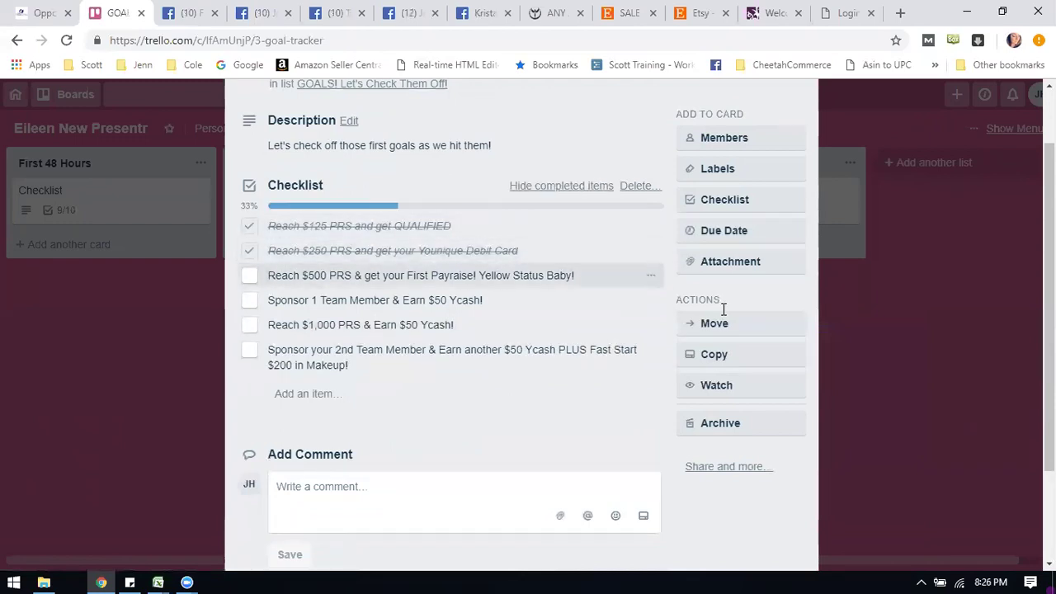
pyautogui.scroll(-3, 776, 338)
pyautogui.scroll(5, 791, 297)
pyautogui.click(798, 136)
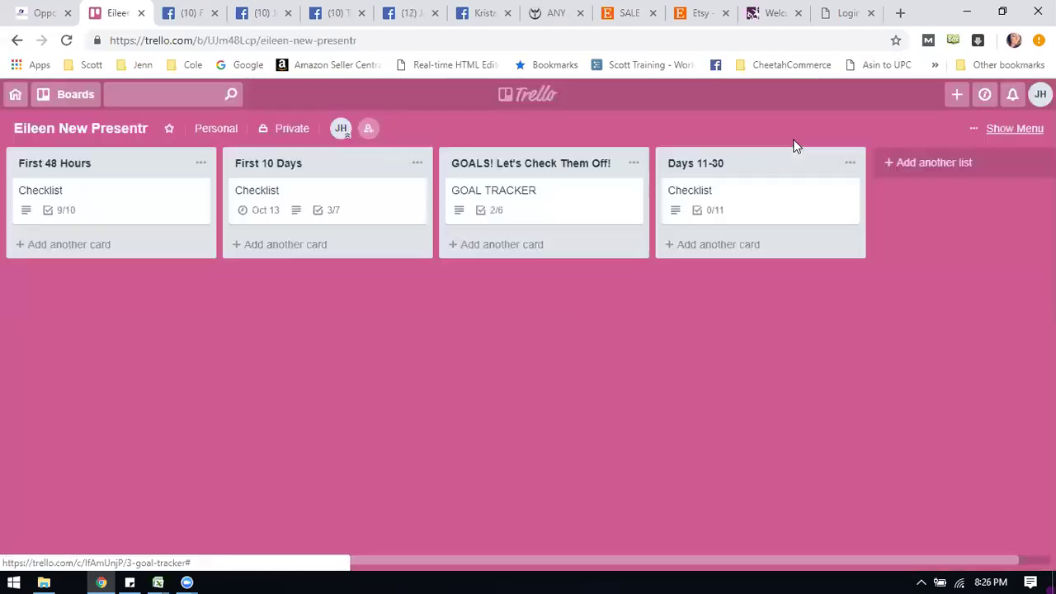
# Open the Days 11-30 Checklist card, review its items through to the end, and close it.
pyautogui.click(715, 192)
pyautogui.scroll(-3, 443, 283)
pyautogui.scroll(2, 458, 282)
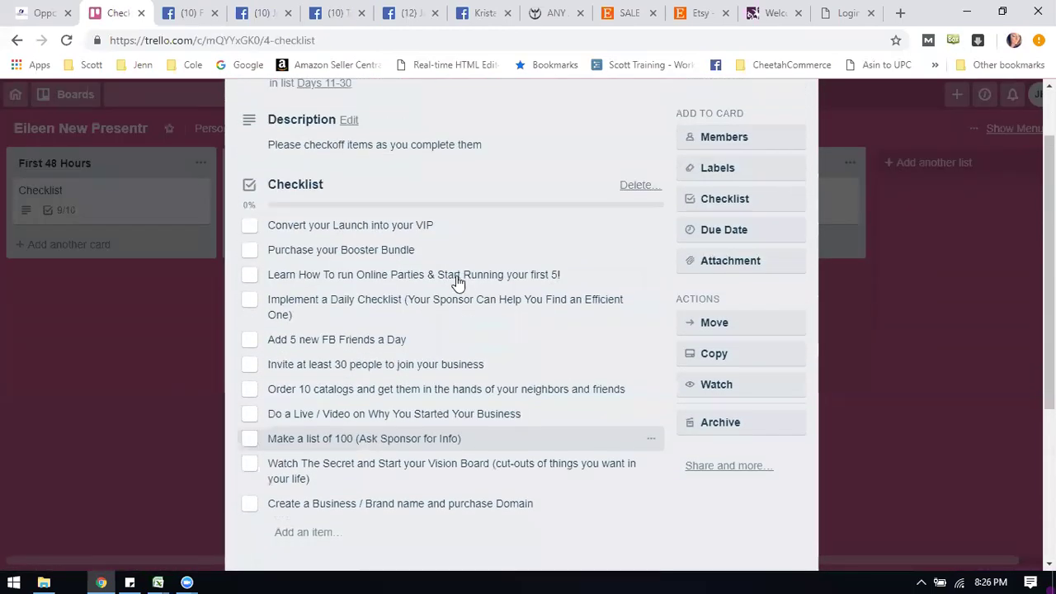
pyautogui.scroll(-3, 627, 360)
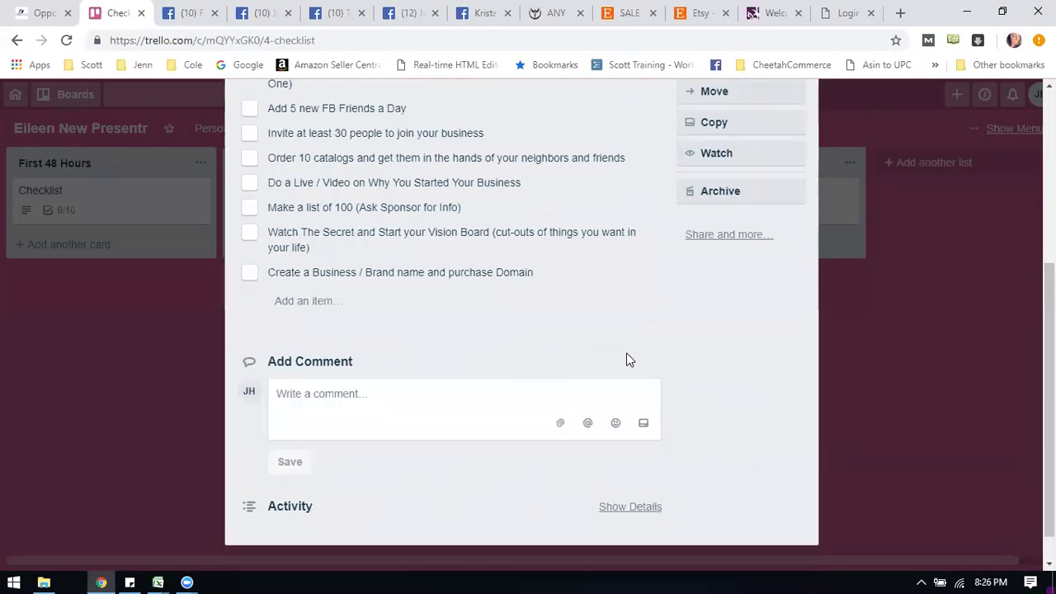
pyautogui.scroll(5, 627, 359)
pyautogui.click(800, 135)
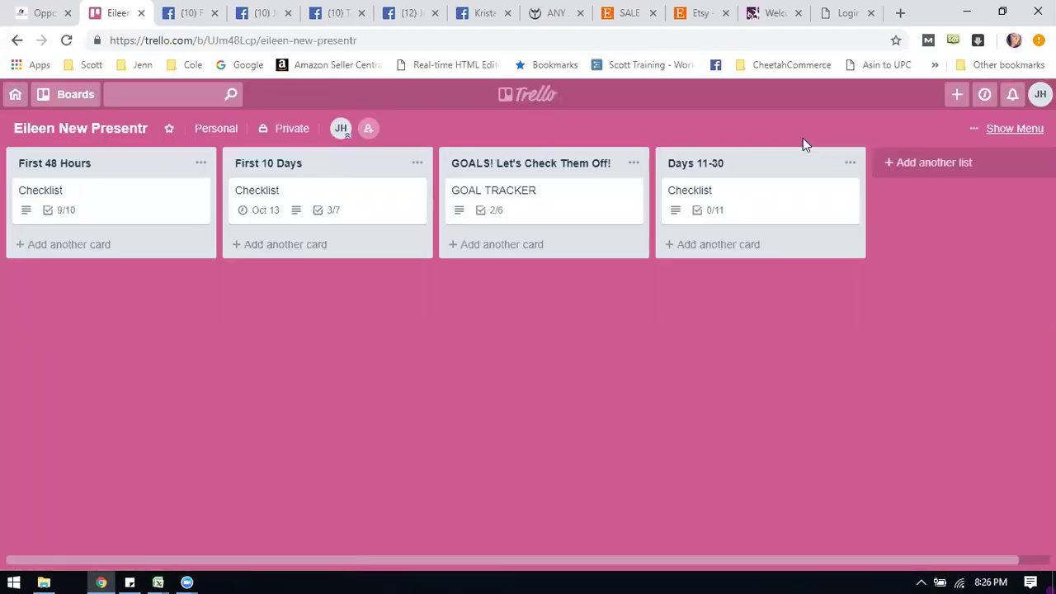